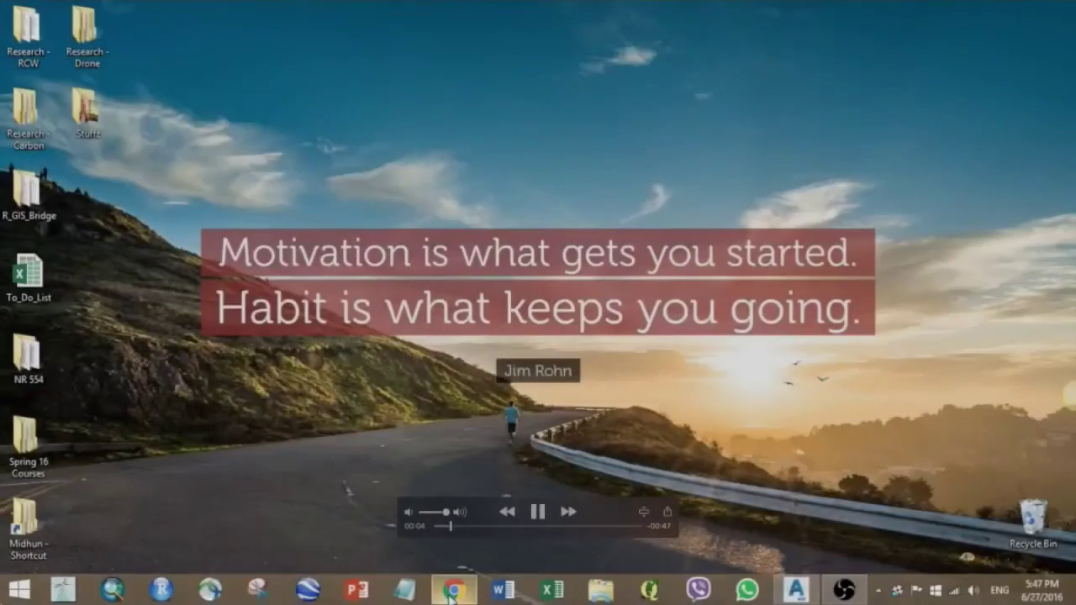
Open Chrome on the NC Spatial Data Download LiDAR request map.
left_click(452, 591)
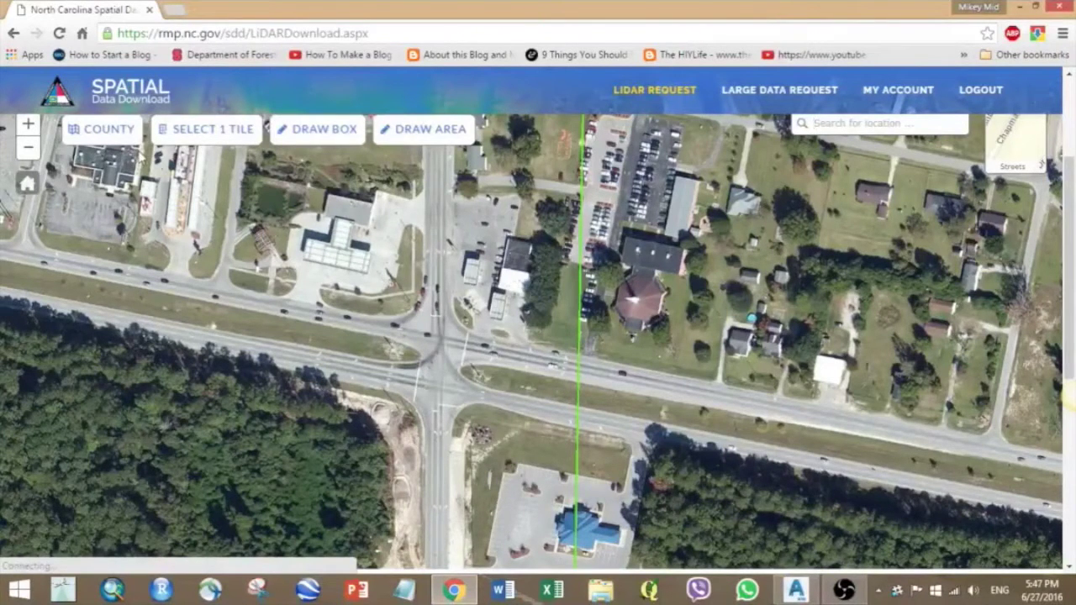
Draw a request box around the church and nearby buildings, then submit the LiDAR request.
left_click(337, 133)
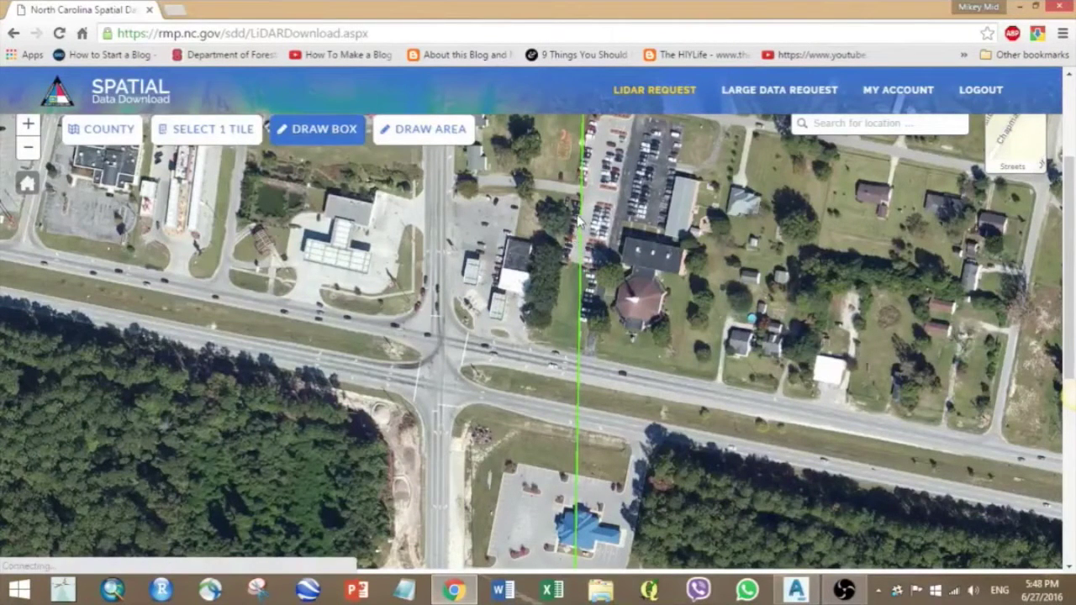
mouse_move(578, 225)
left_mouse_down()
mouse_move(666, 269)
mouse_move(726, 345)
mouse_move(767, 366)
left_mouse_up()
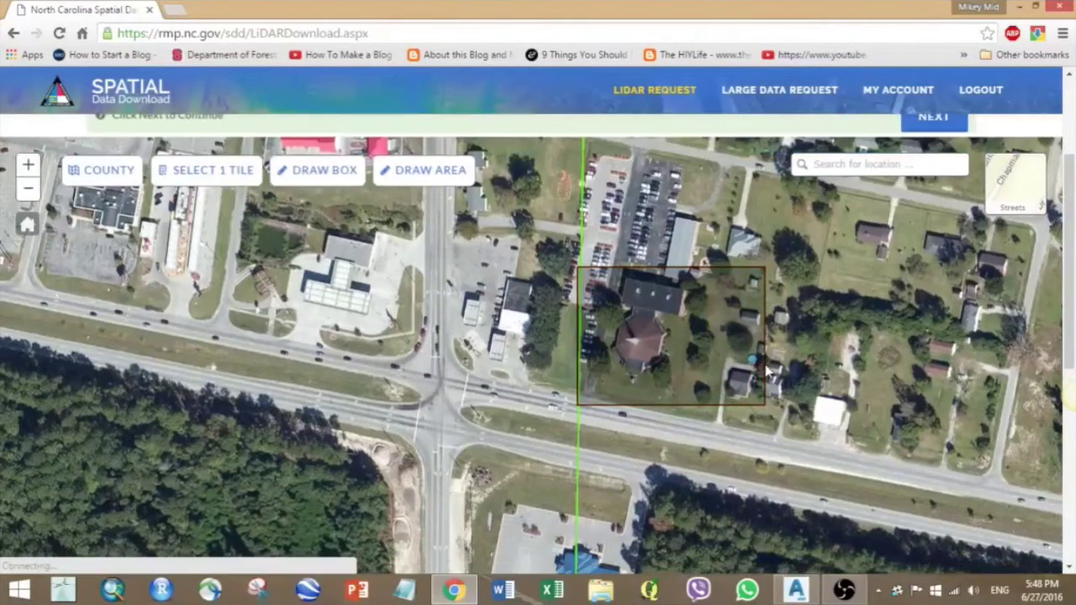
left_click(933, 117)
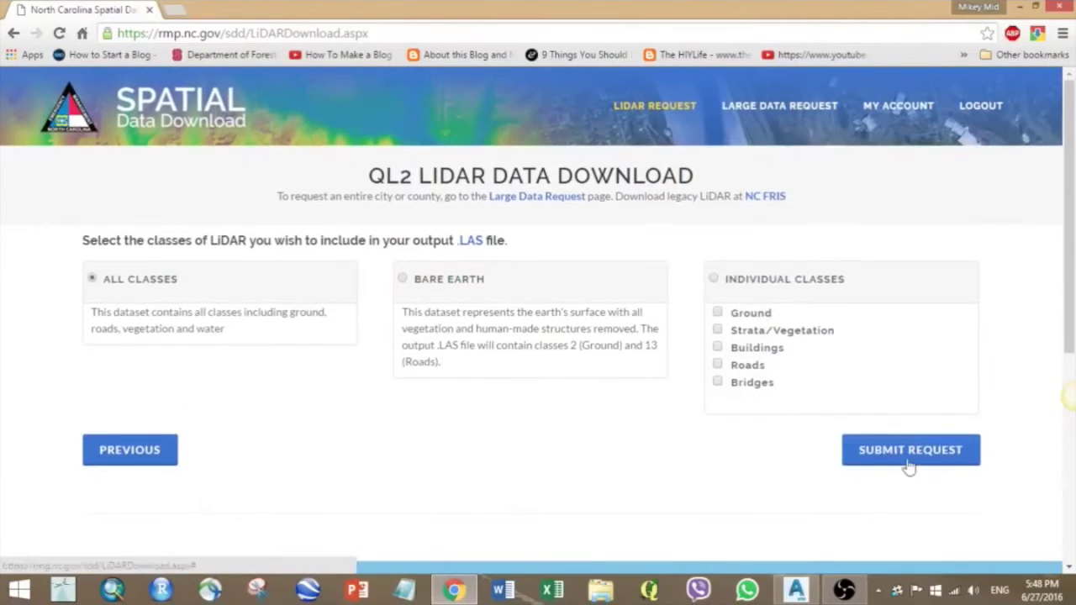
left_click(908, 467)
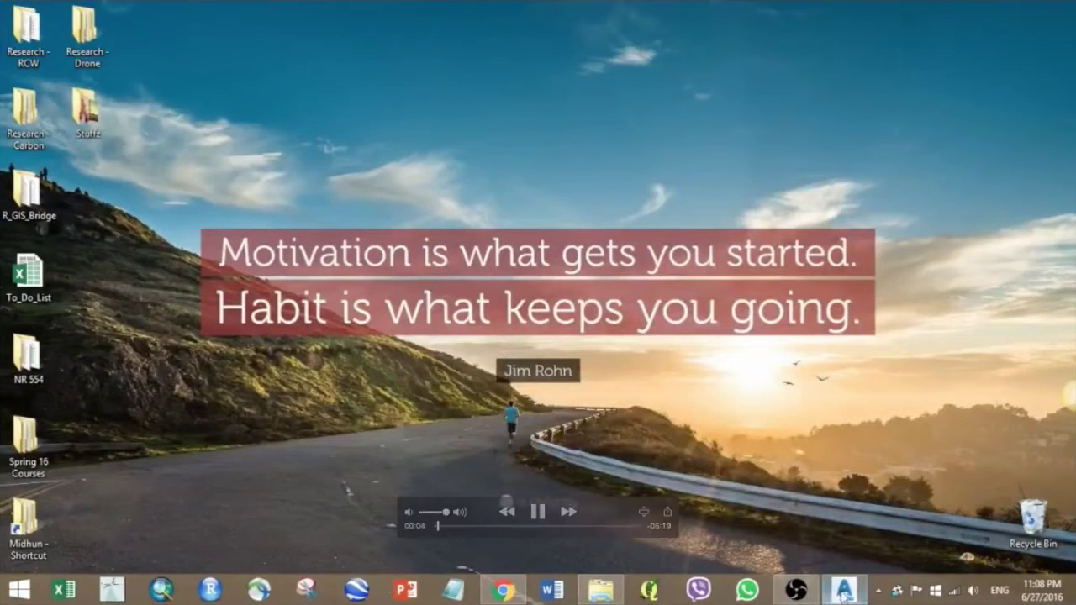
Bring AutoCAD Map 3D's blank Drawing1 forward and start typing MAP at the command line.
left_click(844, 591)
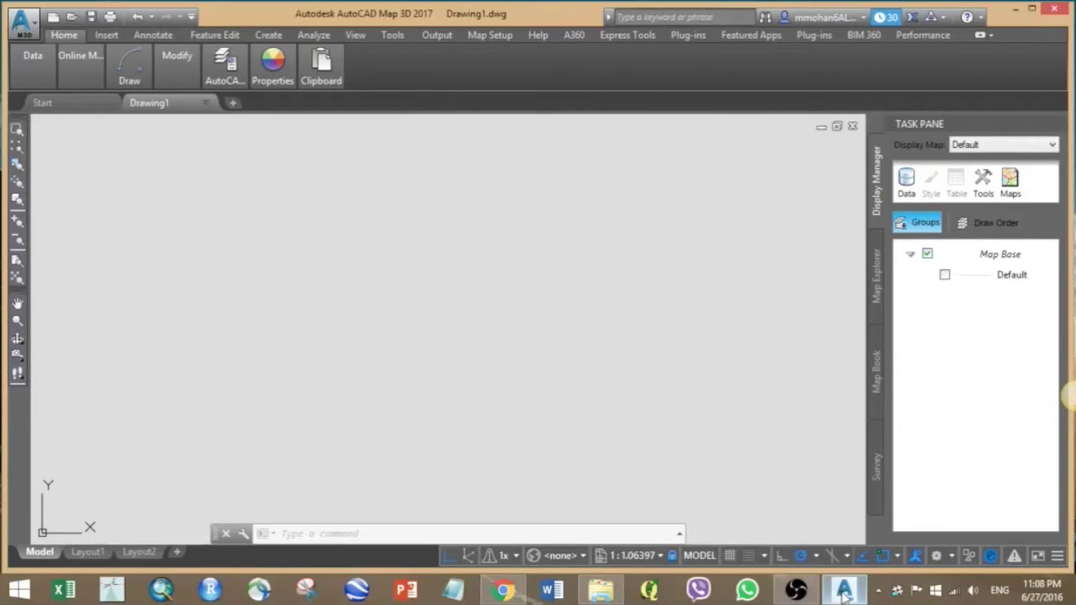
left_click(500, 535)
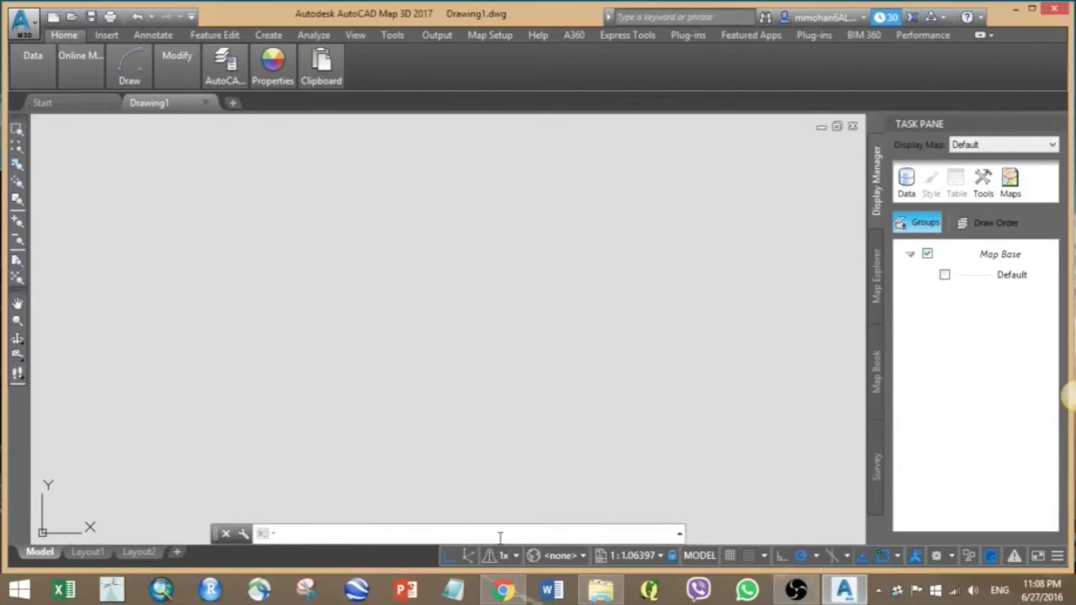
type("MAP")
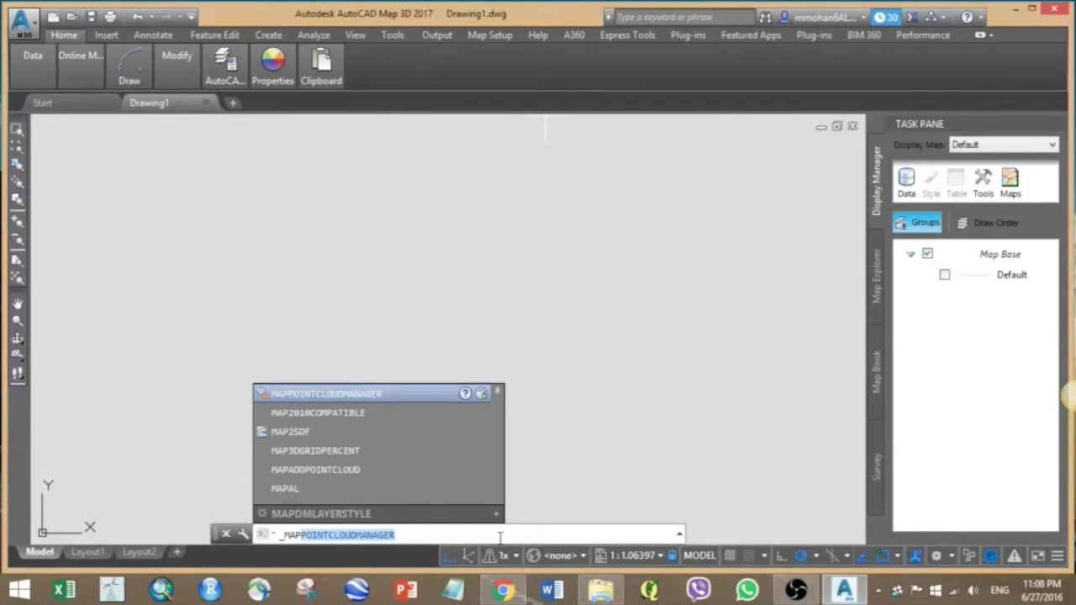
Run MAPPOINTCLOUDMANAGER from the autocomplete list to open the Point Cloud Manager.
left_click(363, 394)
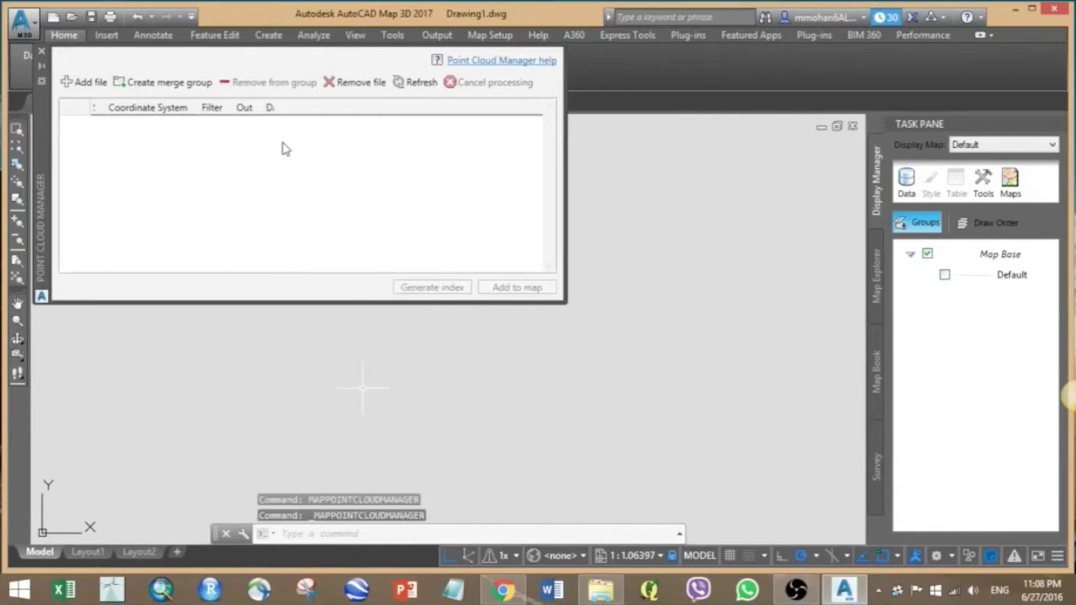
Add the Sample_data LAS file from Downloads and open the Coordinate System Library for it.
left_click(93, 81)
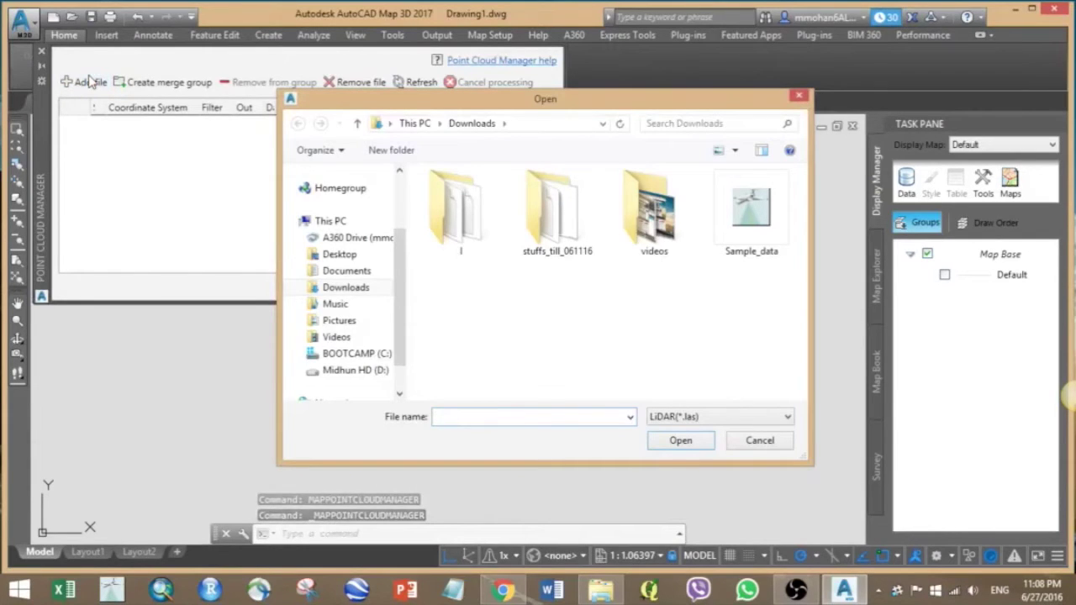
double_click(744, 220)
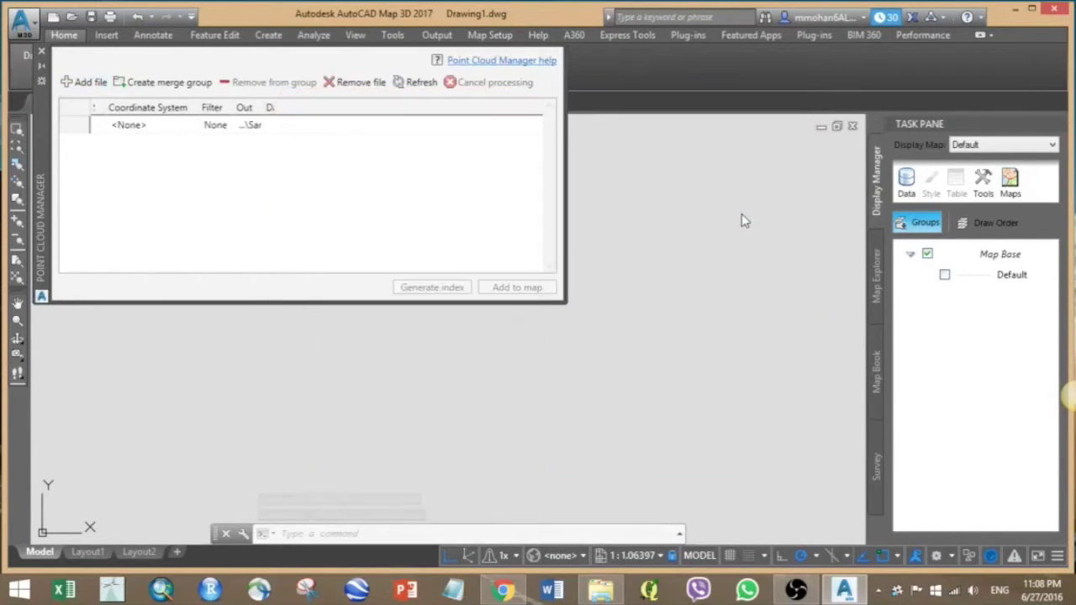
left_click(145, 126)
left_click(161, 125)
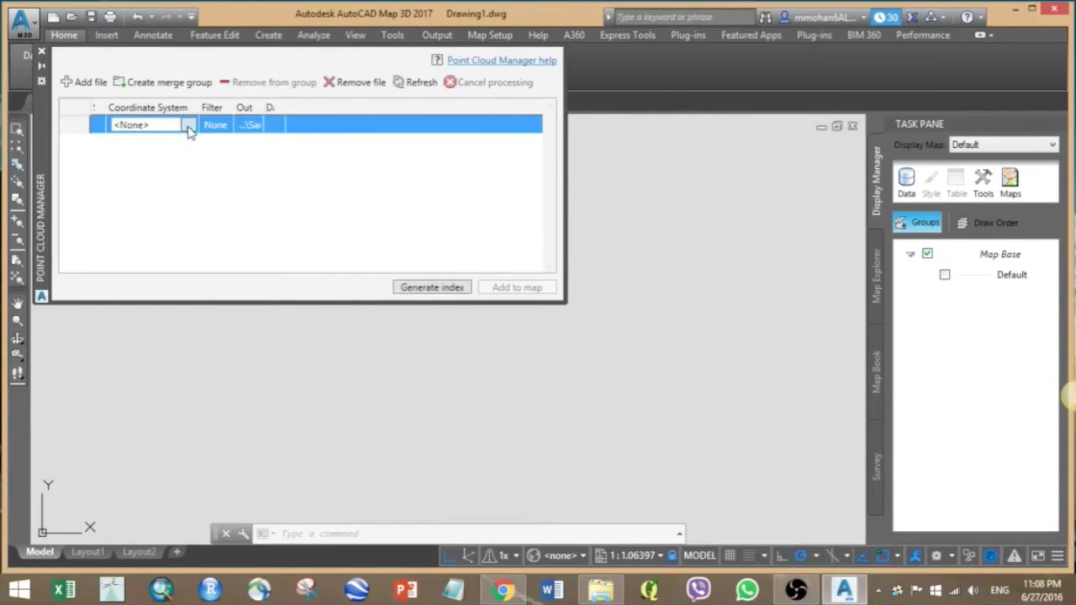
left_click(189, 125)
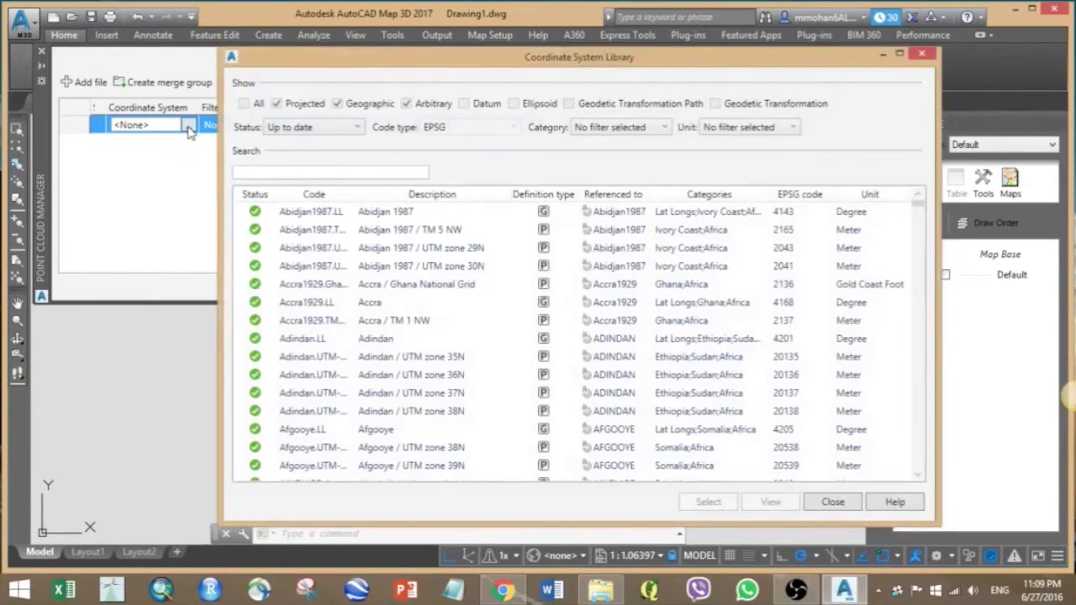
Search the library for North Carolina and assign NC83 to the Sample_data file.
left_click(262, 171)
type("north ear")
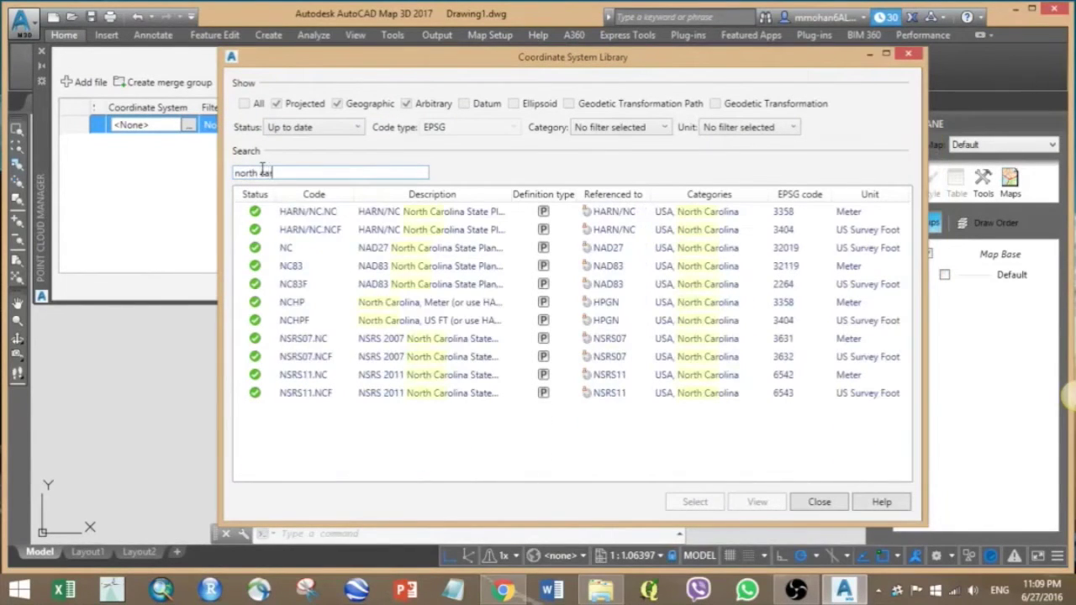
left_click(328, 268)
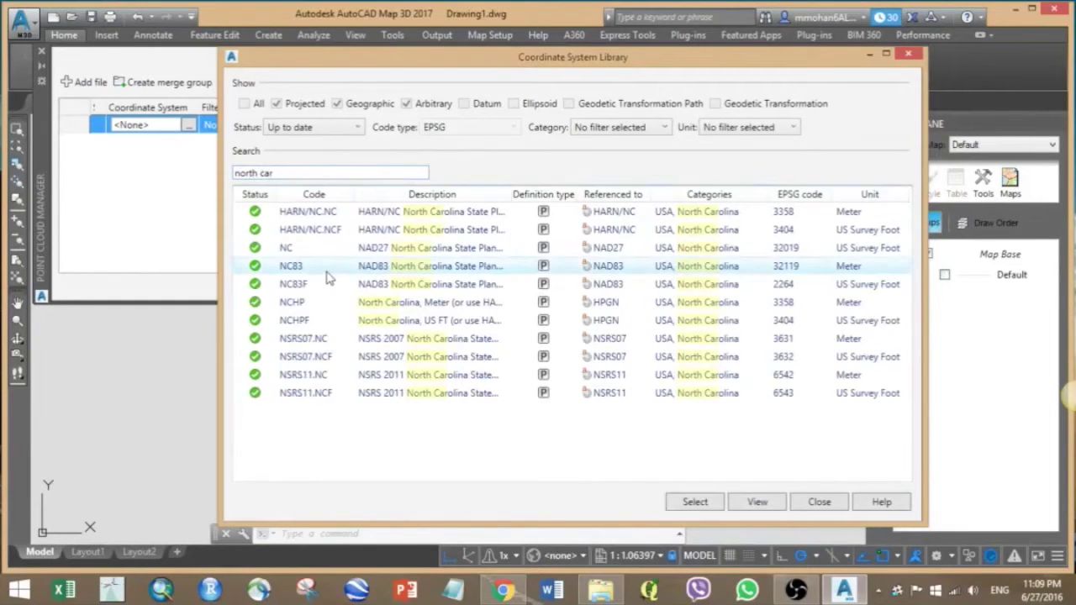
left_click(685, 501)
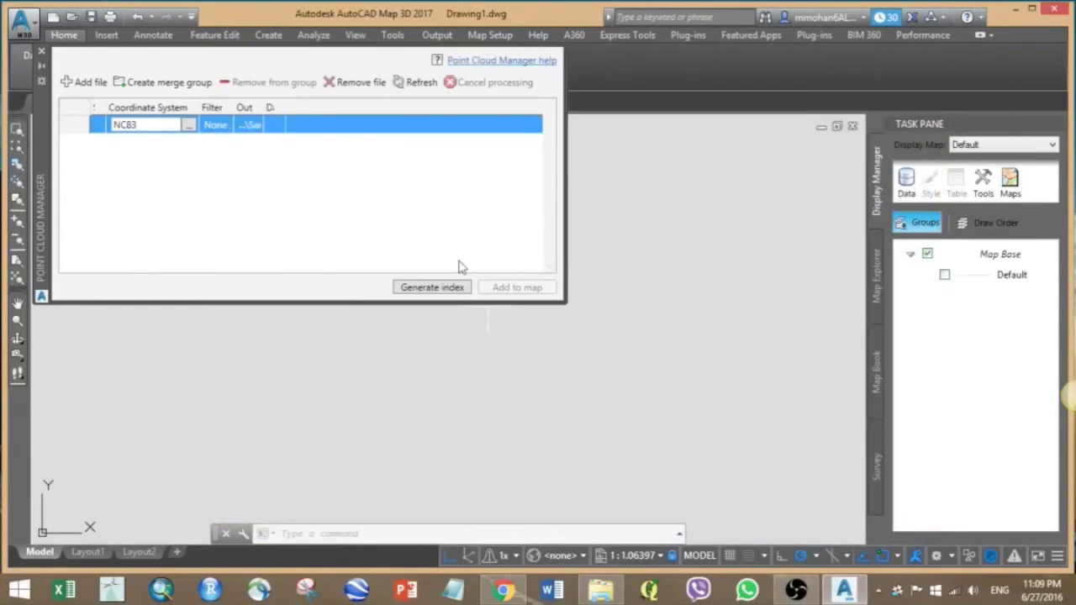
Generate the Sample_data index, add it to the map, and close the Point Cloud Manager.
left_click(430, 288)
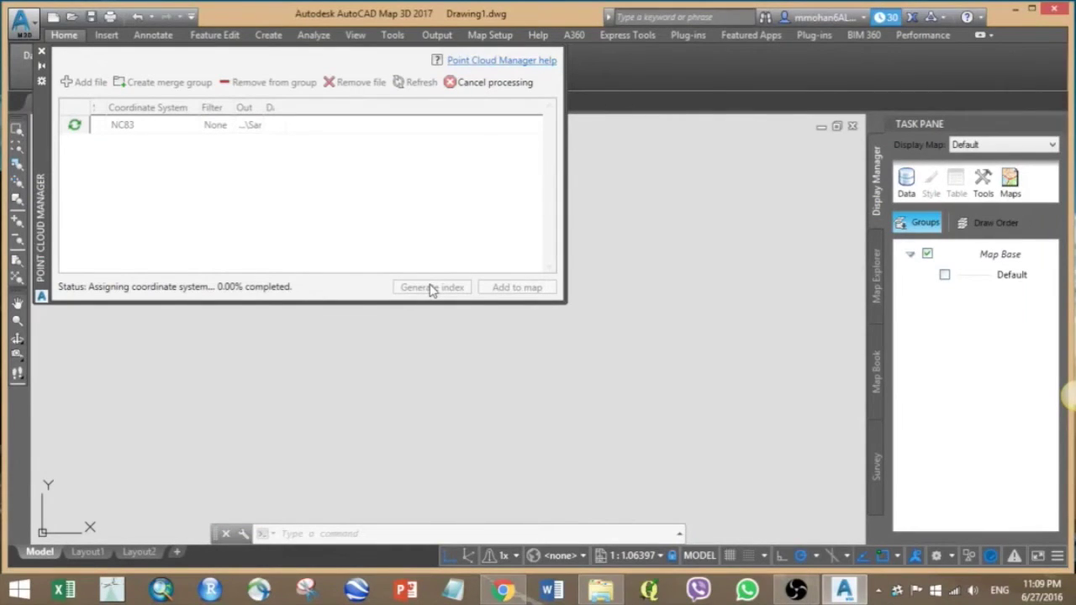
left_click(135, 126)
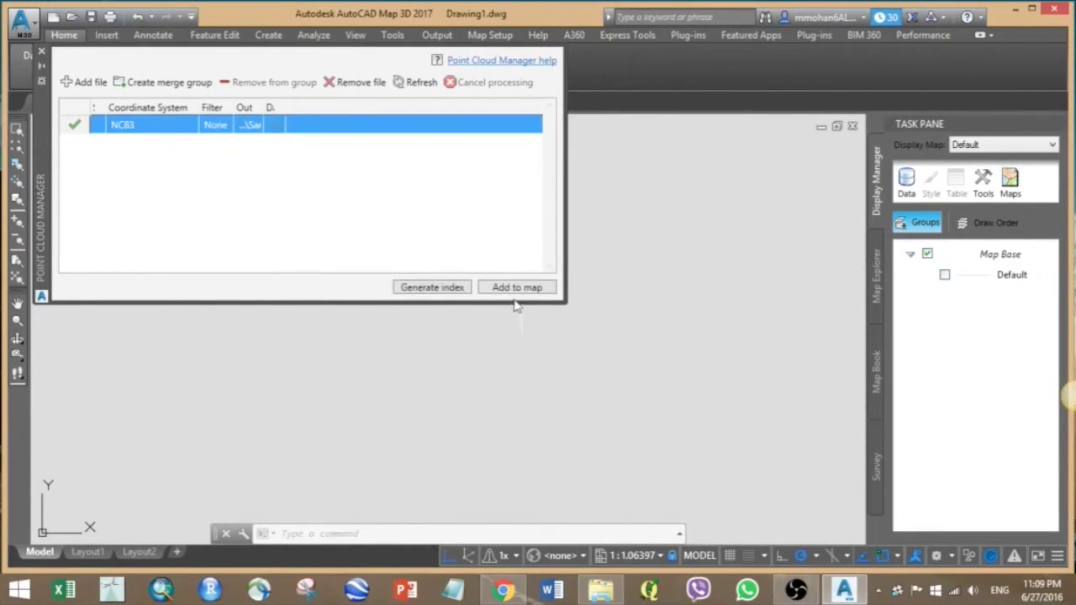
left_click(513, 289)
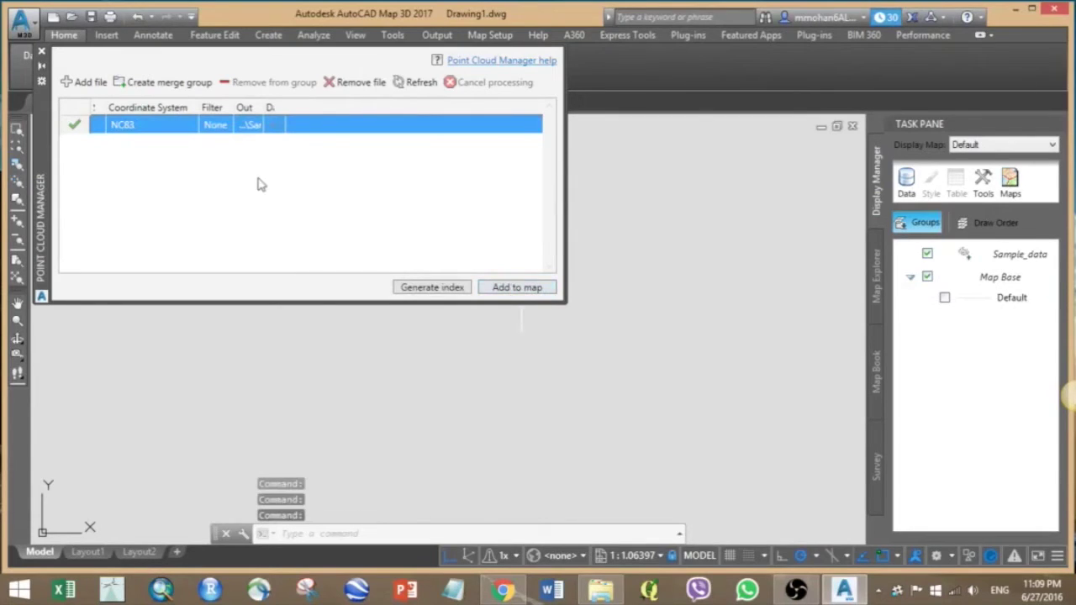
left_click(41, 52)
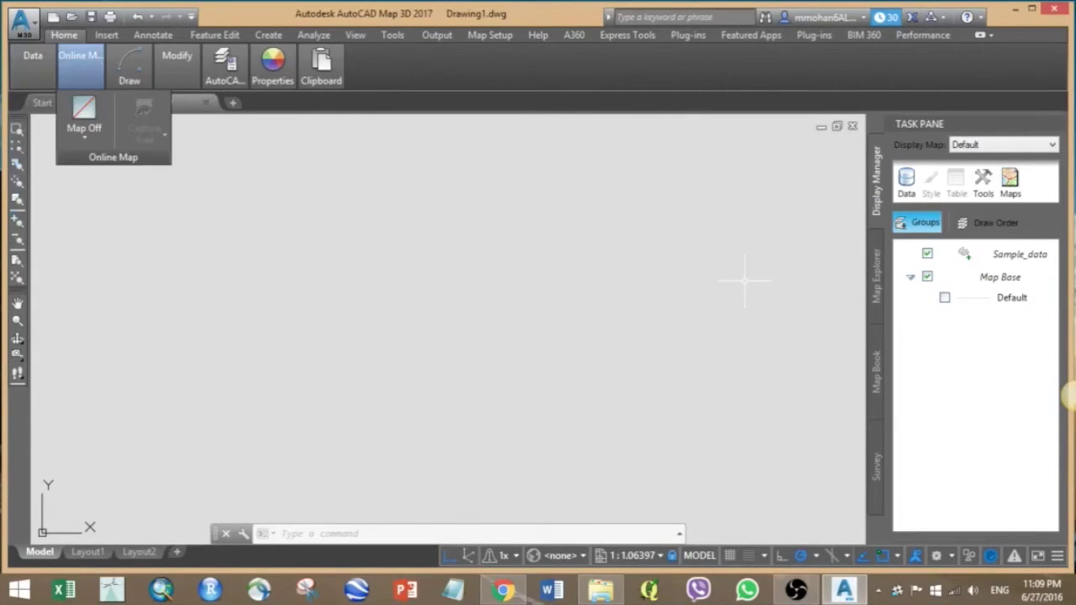
left_click(1002, 260)
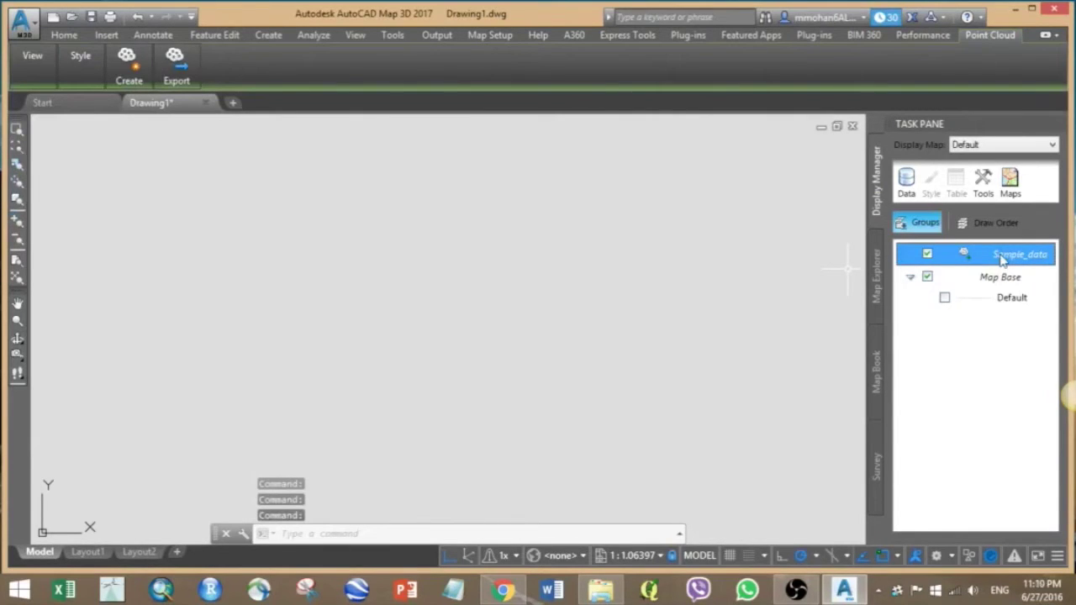
Zoom to the Sample_data layer's extents, then zoom out slightly to see the whole cloud.
right_click(1002, 257)
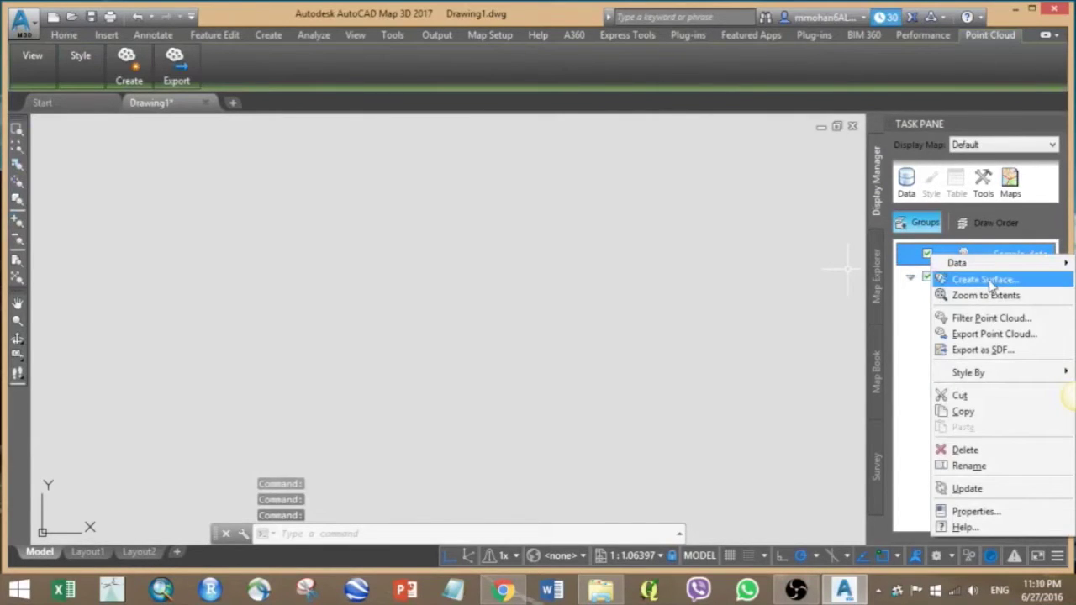
left_click(988, 296)
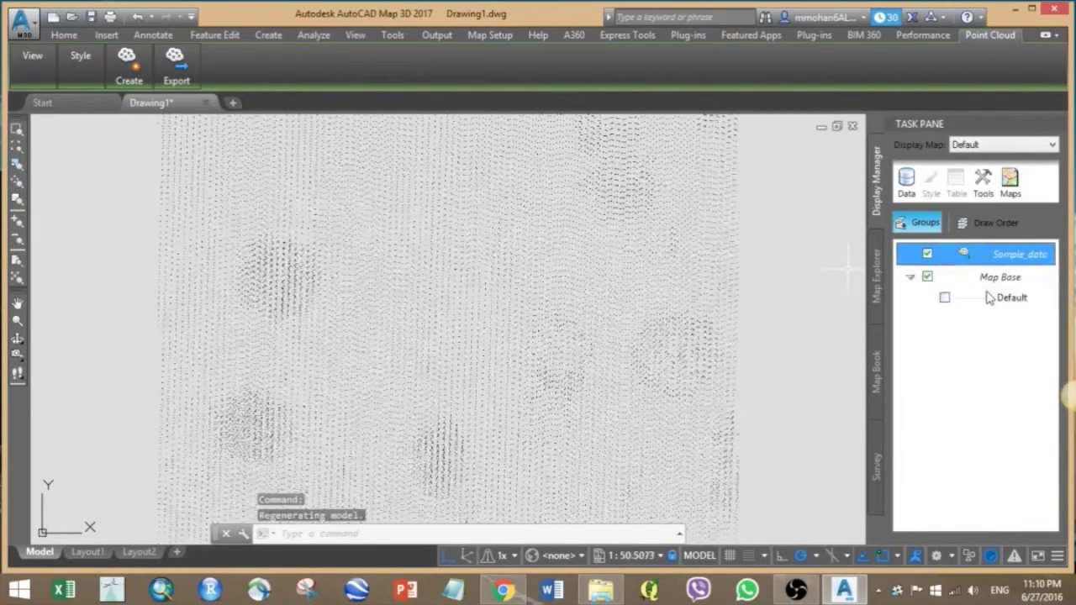
left_click(439, 312)
key("Escape")
scroll(439, 313, "down", 4)
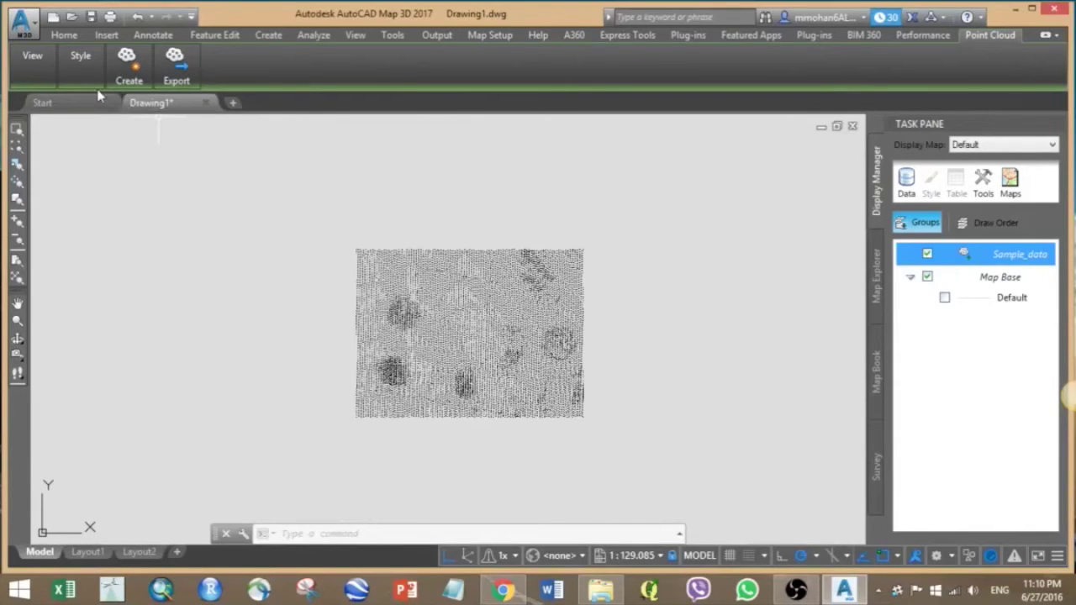
Apply the Classification style preset to the point cloud and review its class list.
left_click(84, 66)
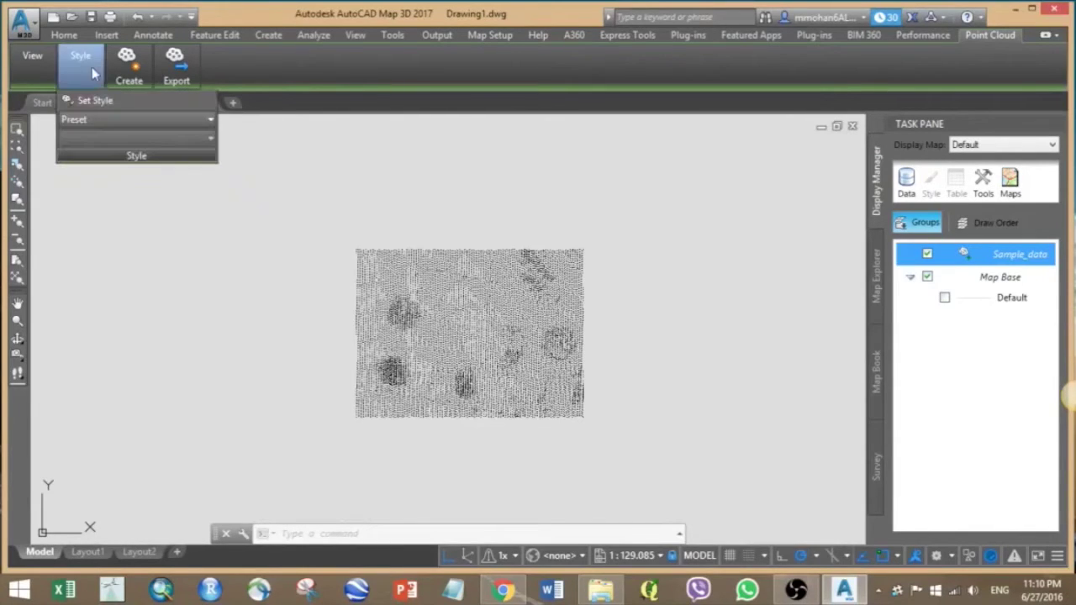
left_click(87, 121)
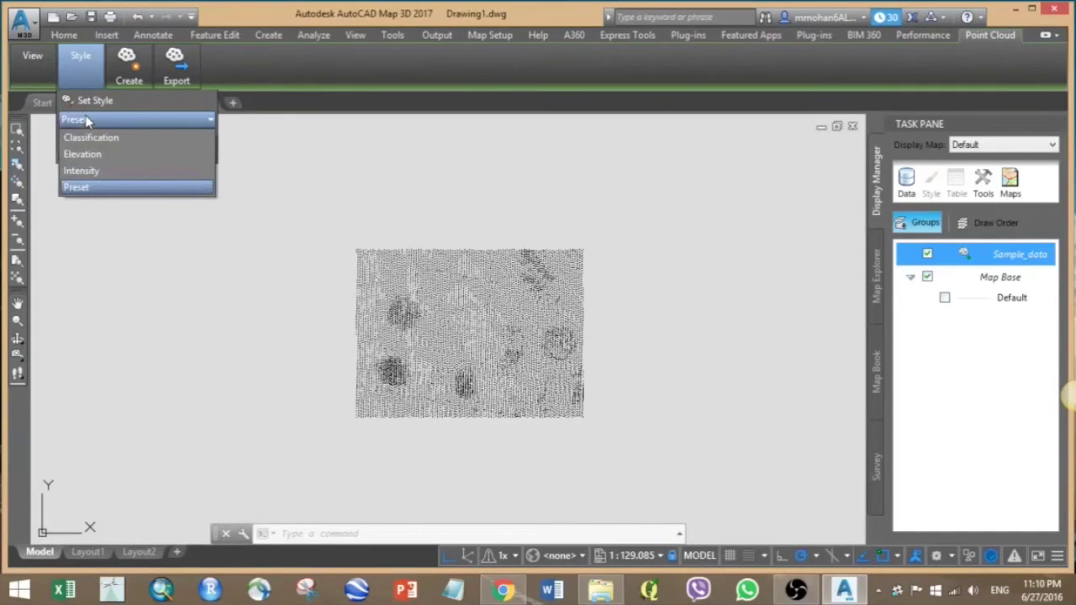
left_click(88, 137)
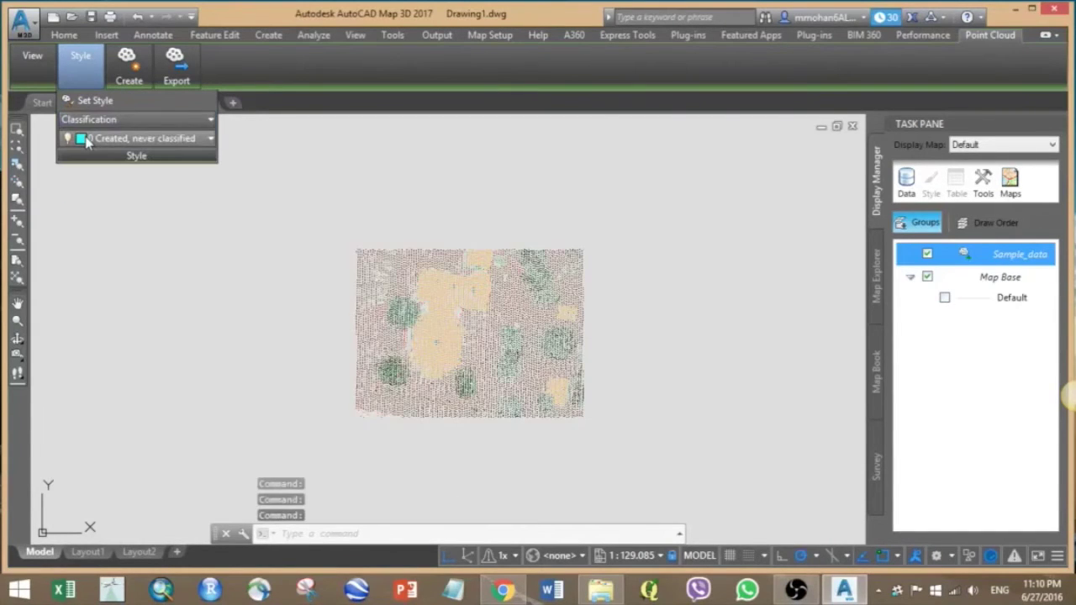
left_click(87, 139)
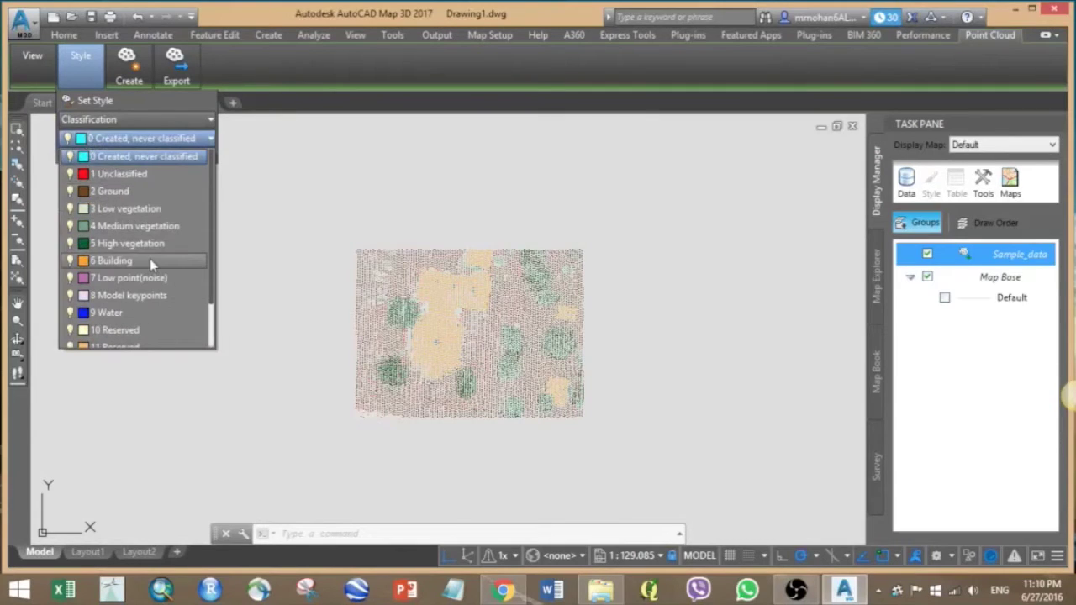
scroll(150, 266, "down", 1)
scroll(151, 266, "up", 1)
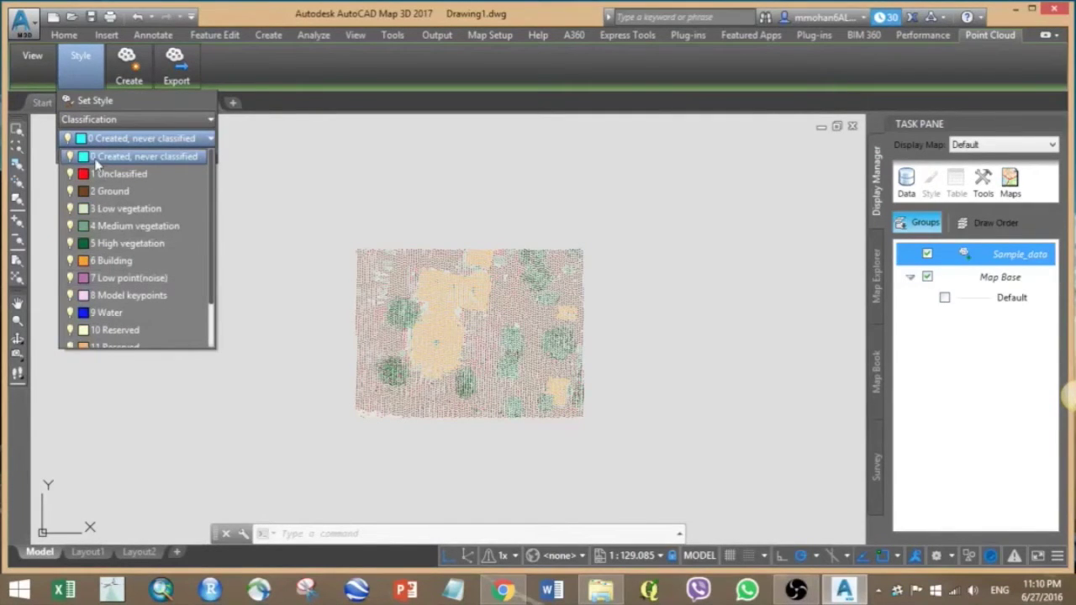
left_click(34, 74)
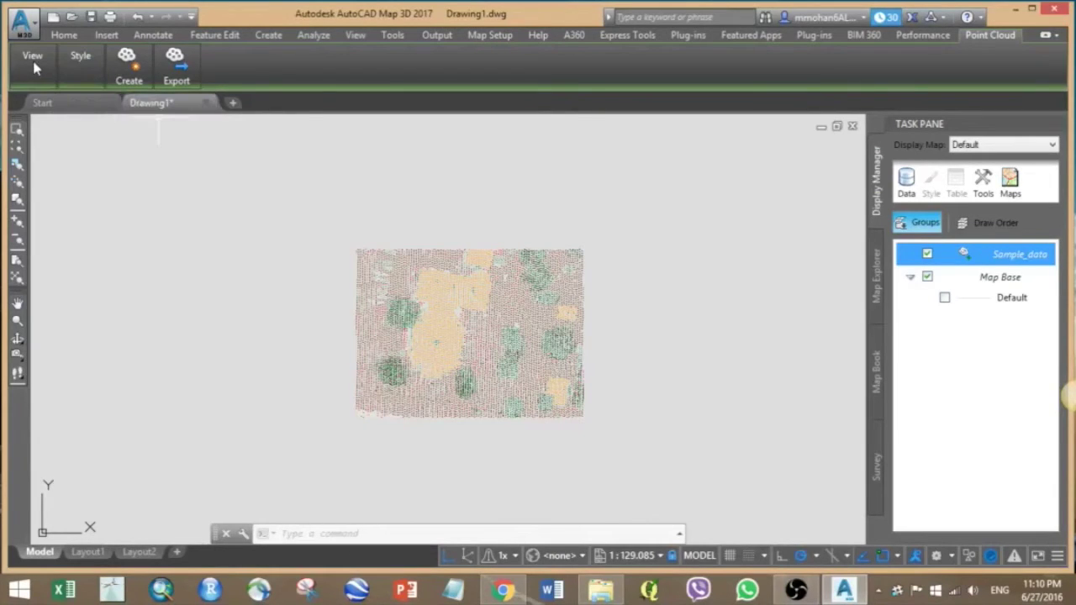
mouse_move(35, 67)
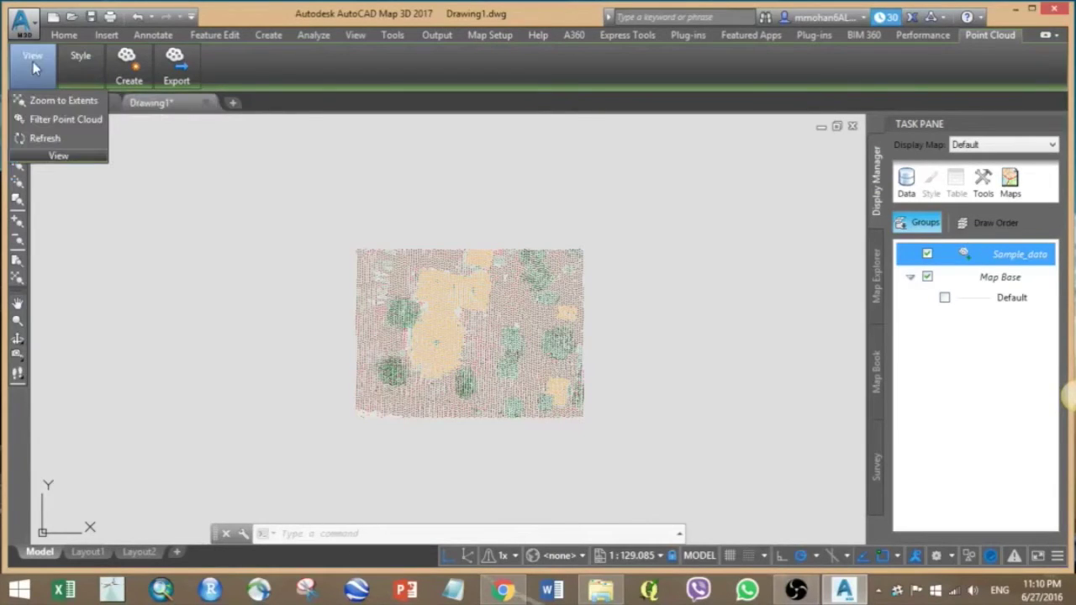
Filter the Sample_data point cloud to show only the 2 Ground class.
left_click(39, 120)
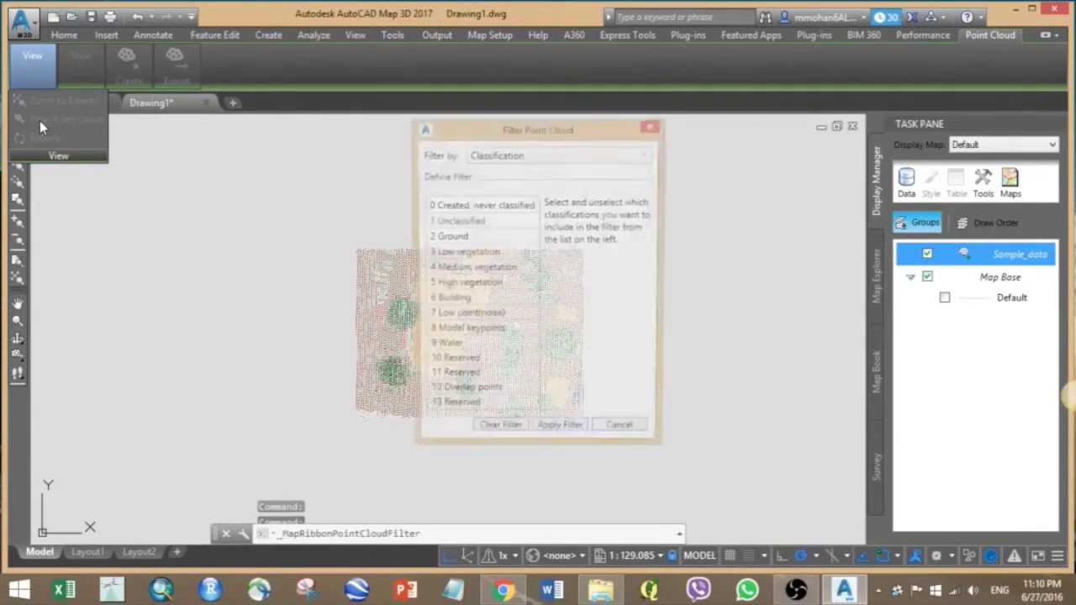
left_click(467, 239)
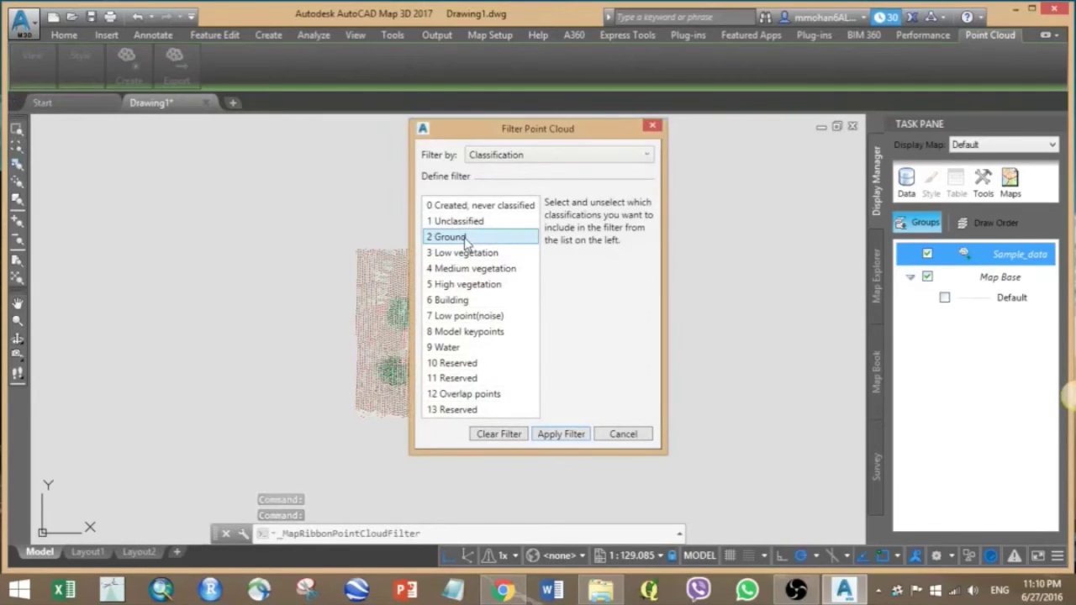
left_click(547, 439)
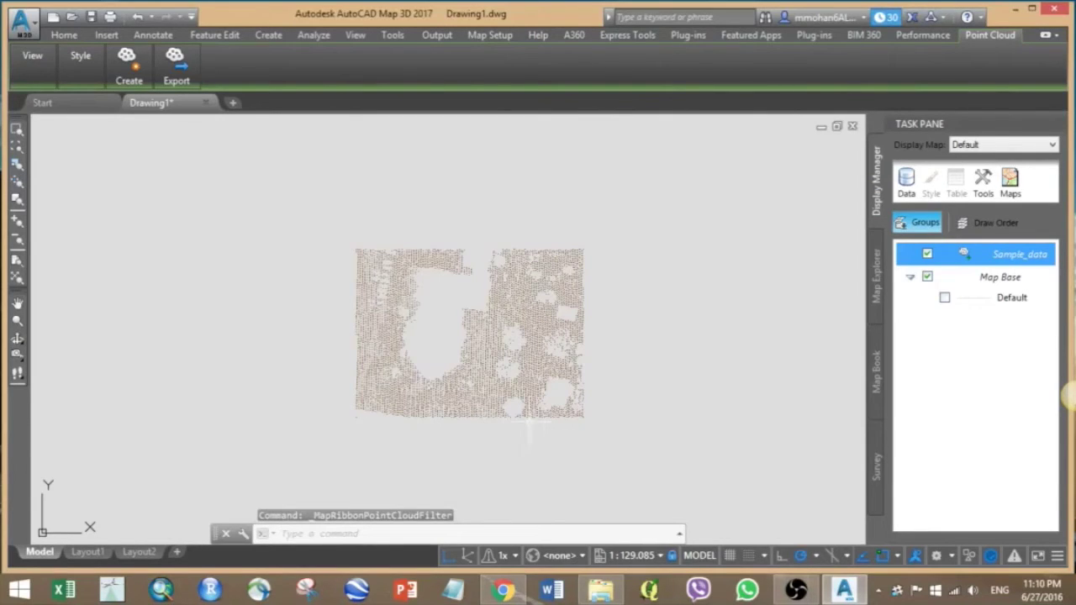
left_click(135, 71)
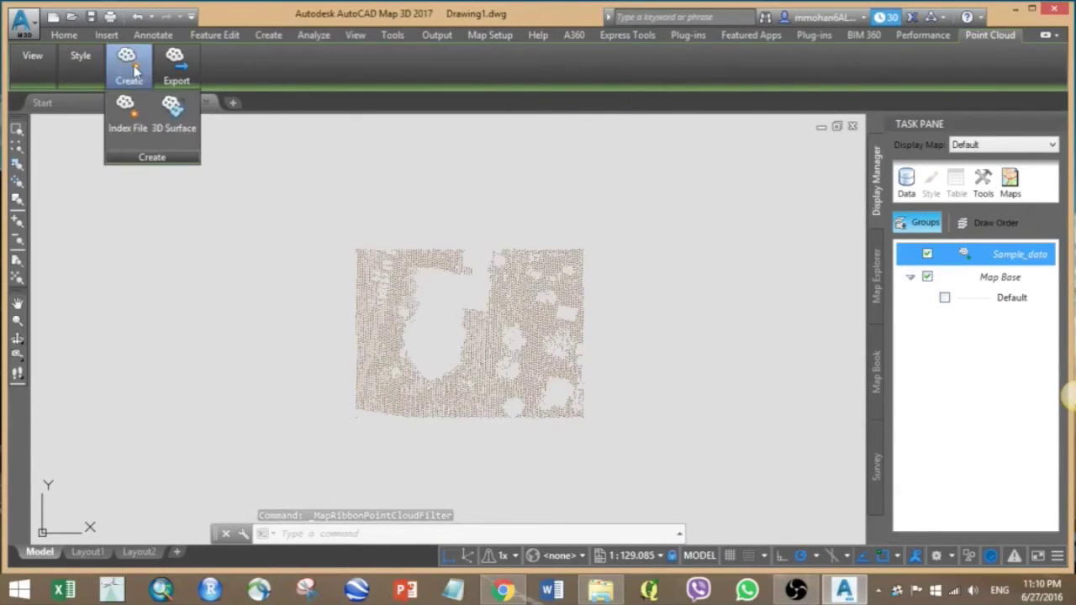
Generate the Sample_data.tif GeoTIFF surface from the Sample_data point cloud and add it to the map as a layer.
left_click(171, 108)
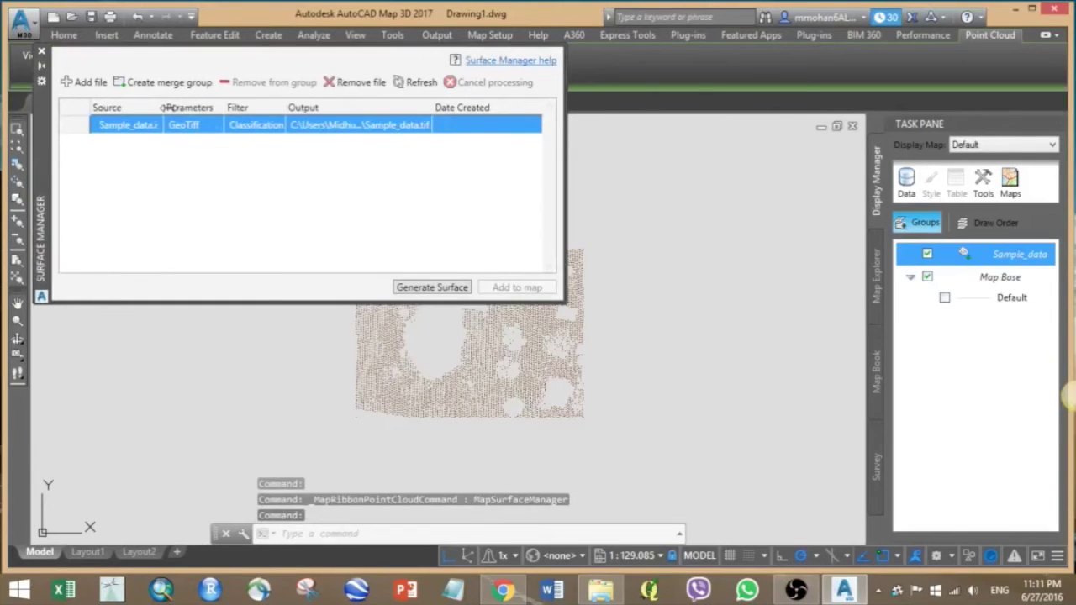
left_click(429, 287)
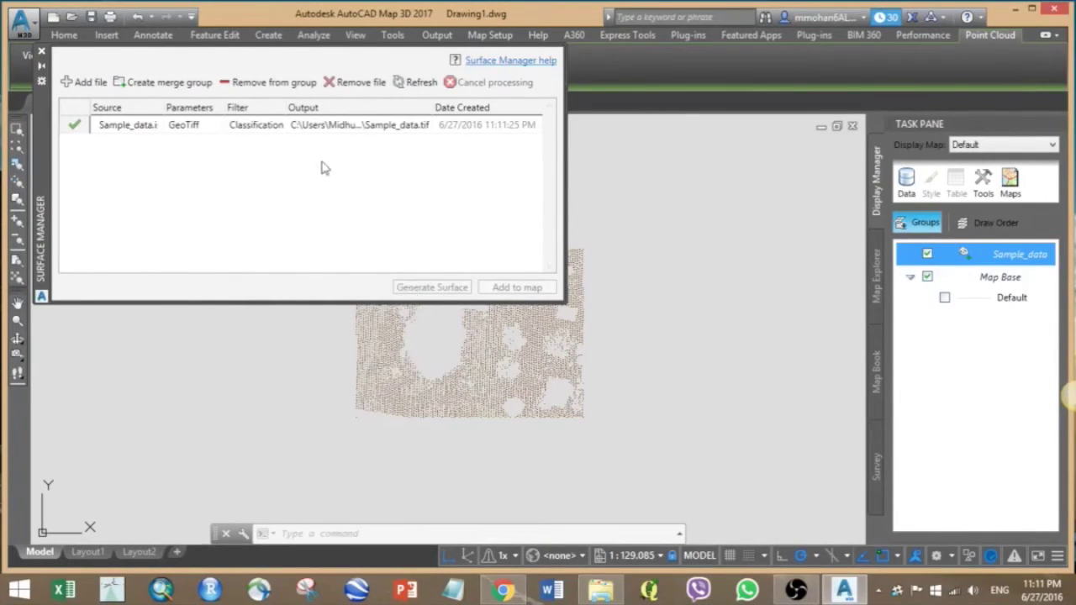
left_click(290, 126)
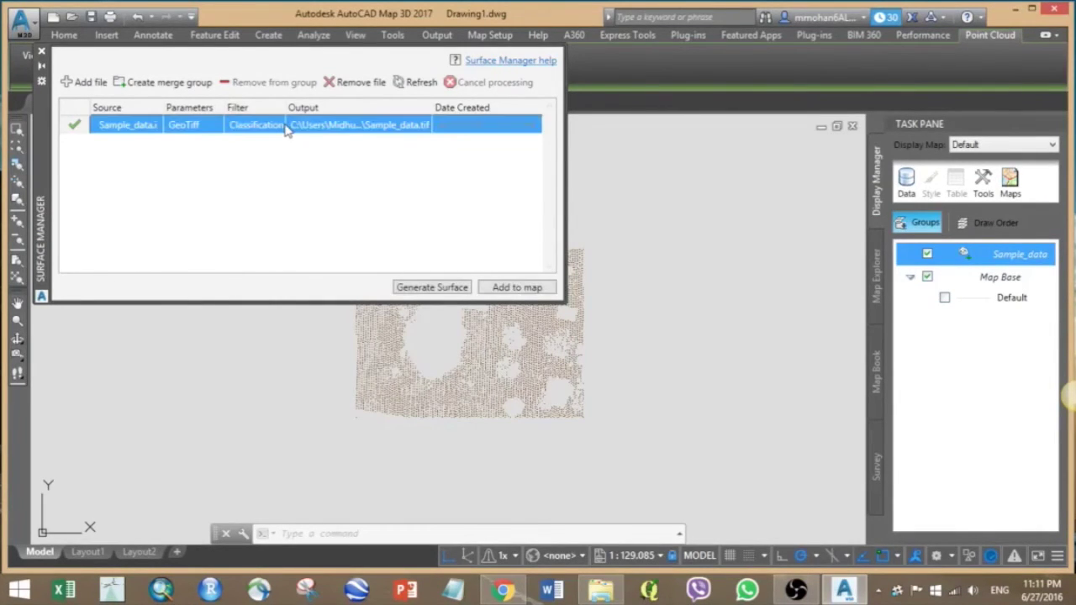
left_click(536, 288)
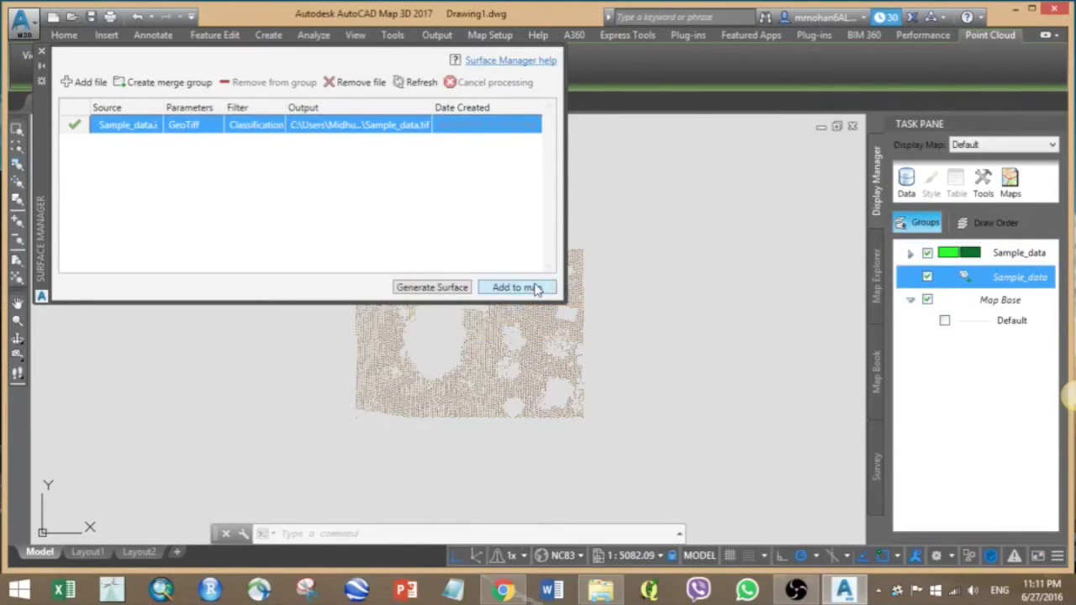
Close the Surface Manager so the green Sample_data surface is visible, leaving point cloud styling unchanged.
left_click(39, 53)
left_click(32, 55)
left_click(80, 59)
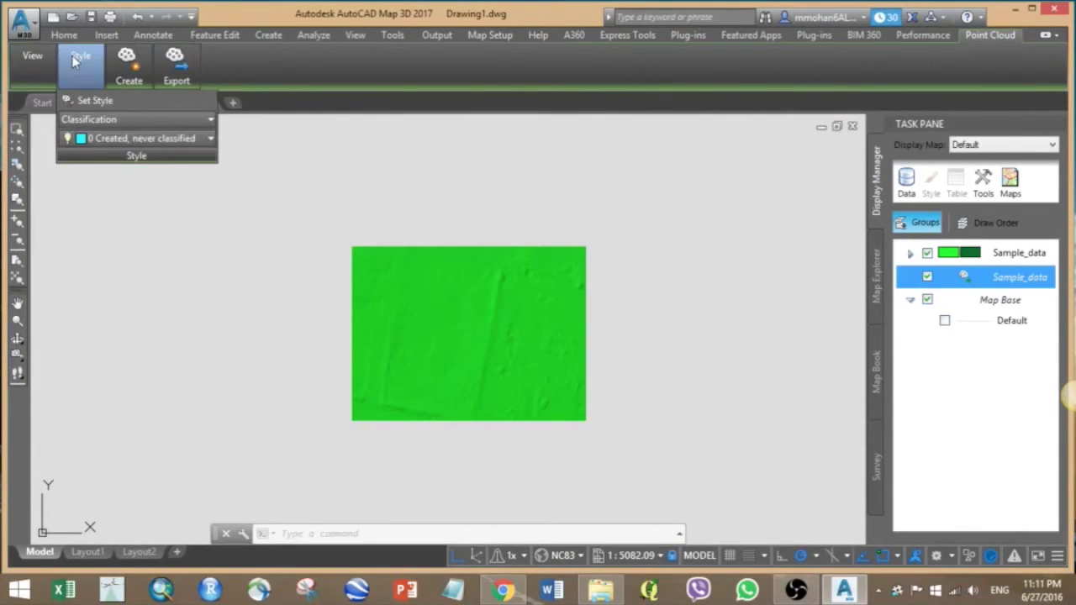
left_click(33, 65)
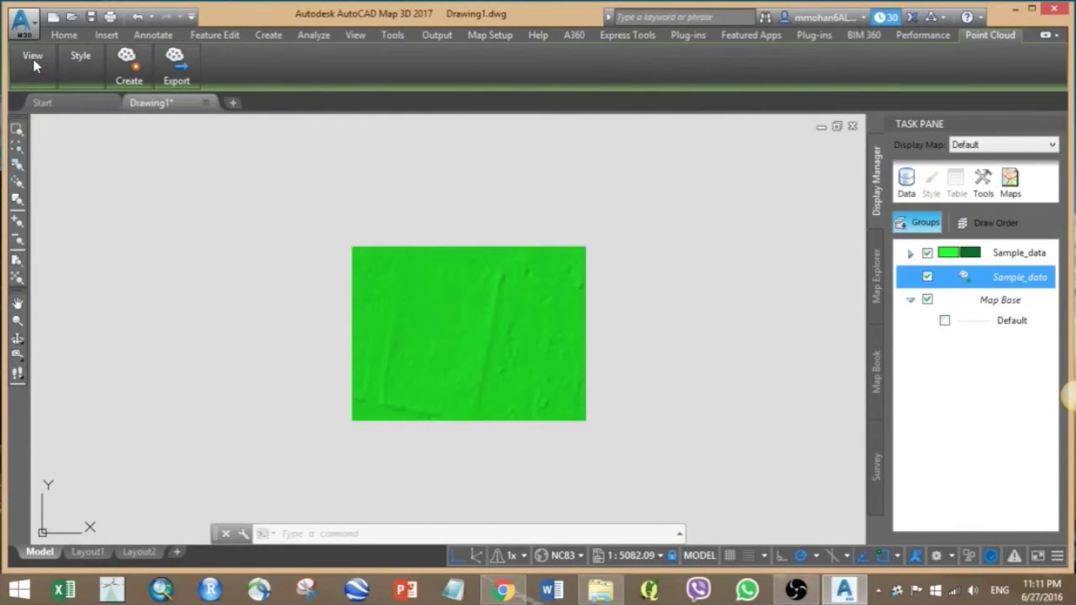
Clear the point cloud classification filter and apply it so all points show.
left_click(34, 61)
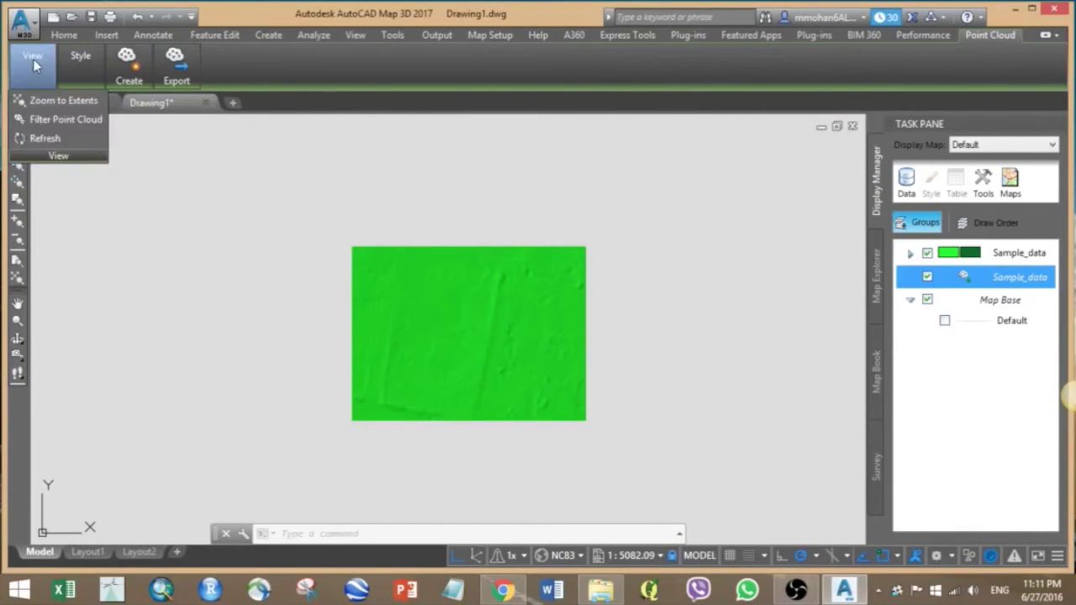
left_click(48, 120)
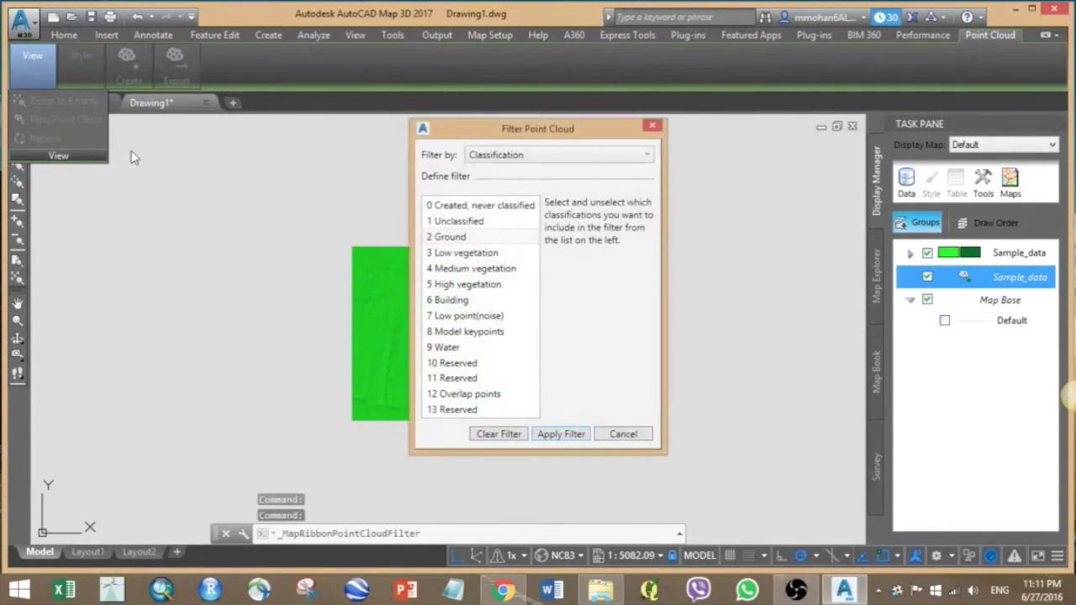
left_click(510, 435)
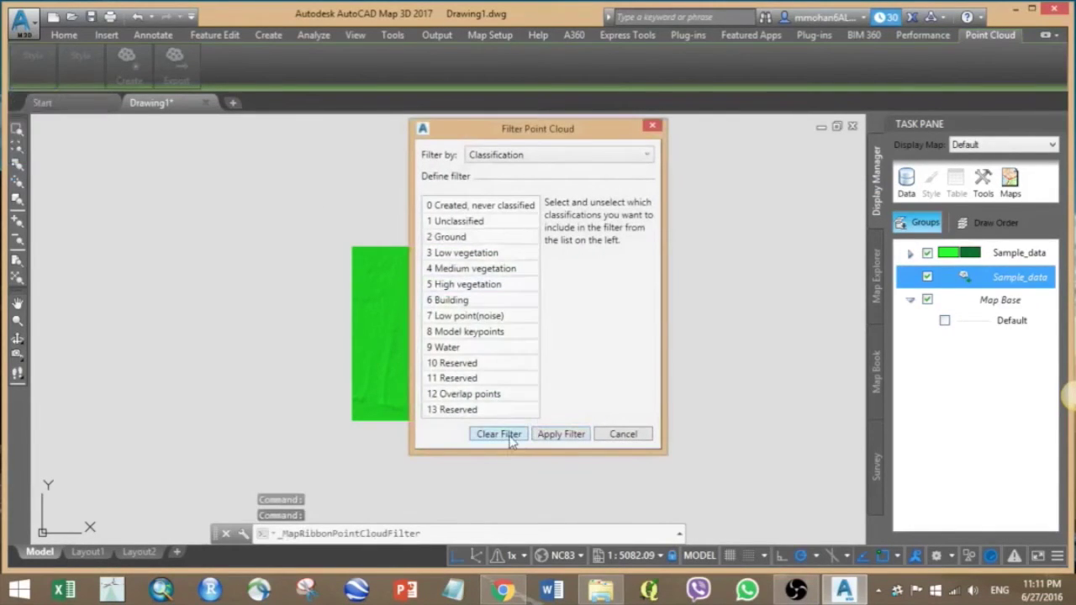
left_click(559, 435)
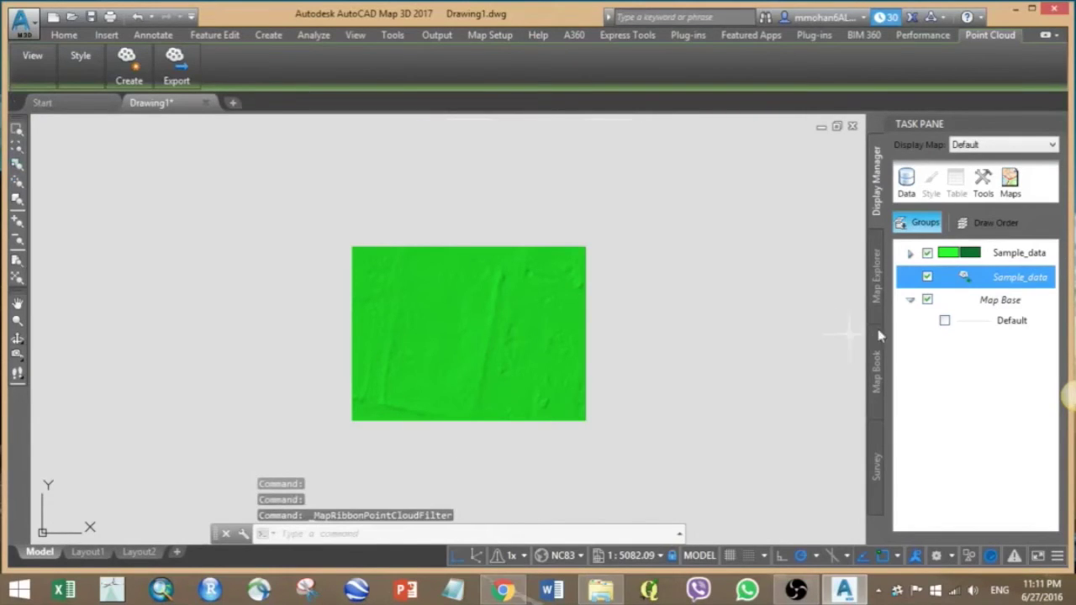
right_click(955, 256)
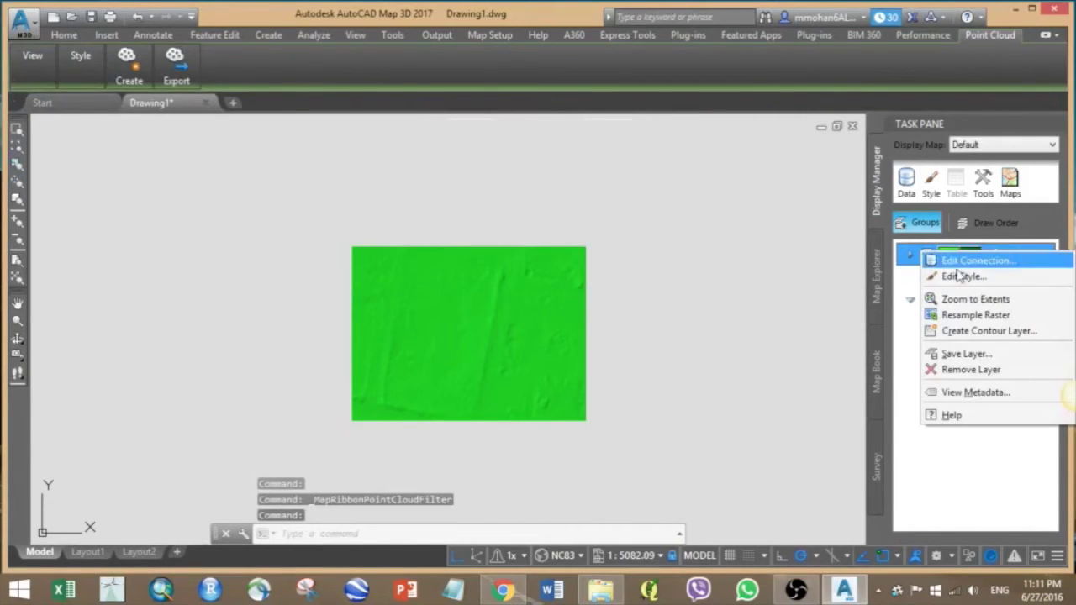
Theme the Sample_data surface band by Height with the USGS National Map palette, then apply and close.
left_click(962, 275)
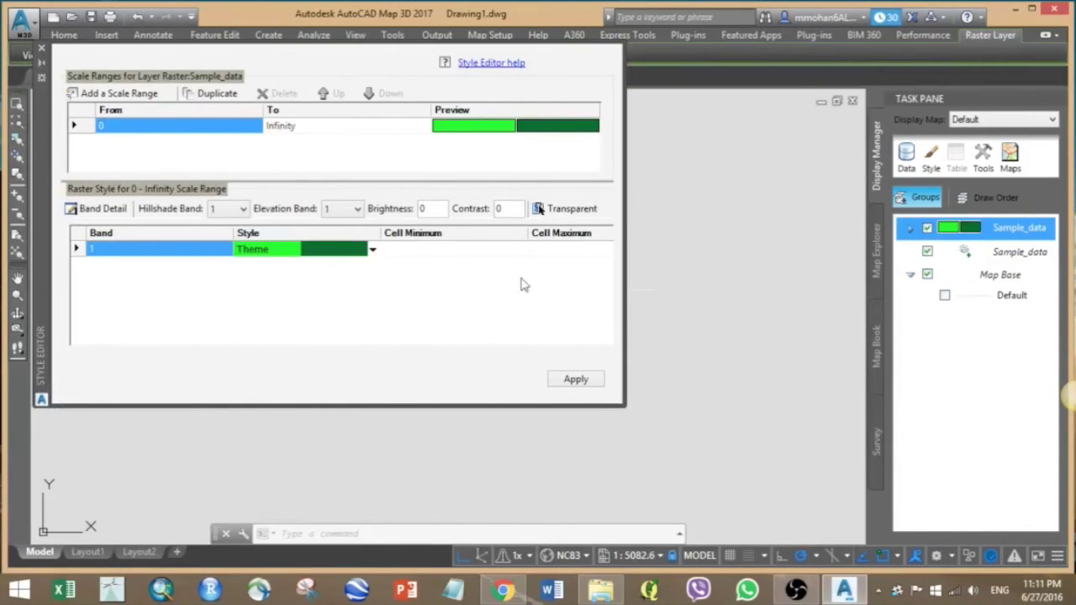
left_click(373, 251)
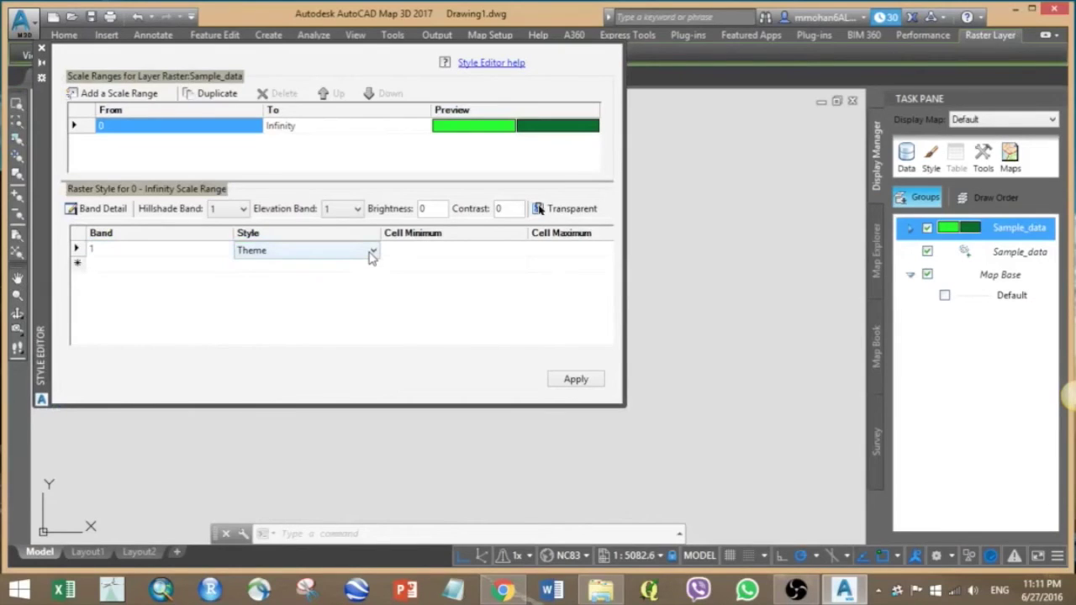
left_click(343, 266)
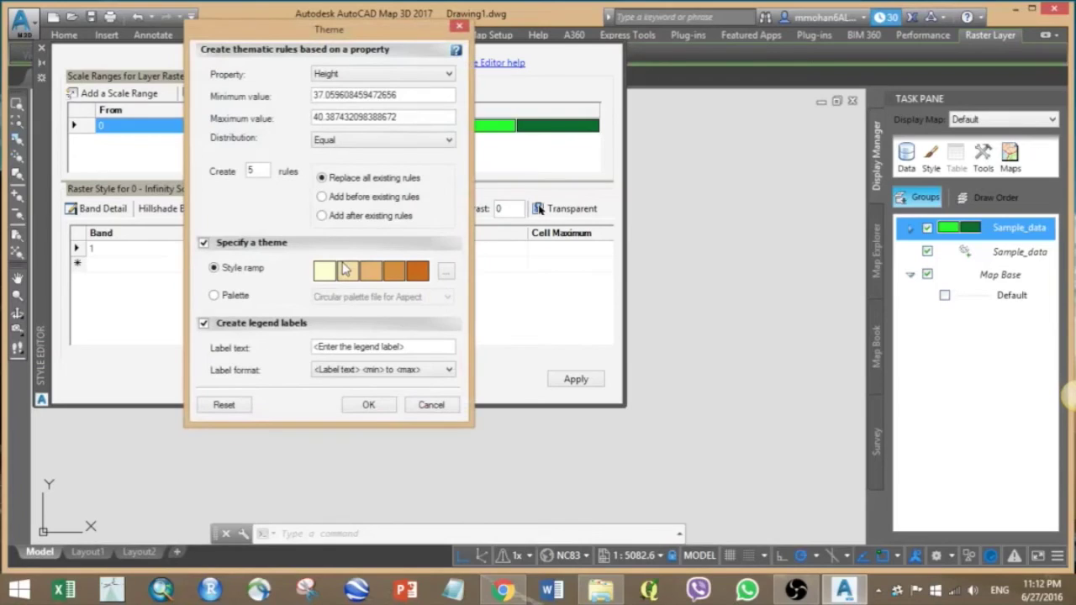
left_click(400, 77)
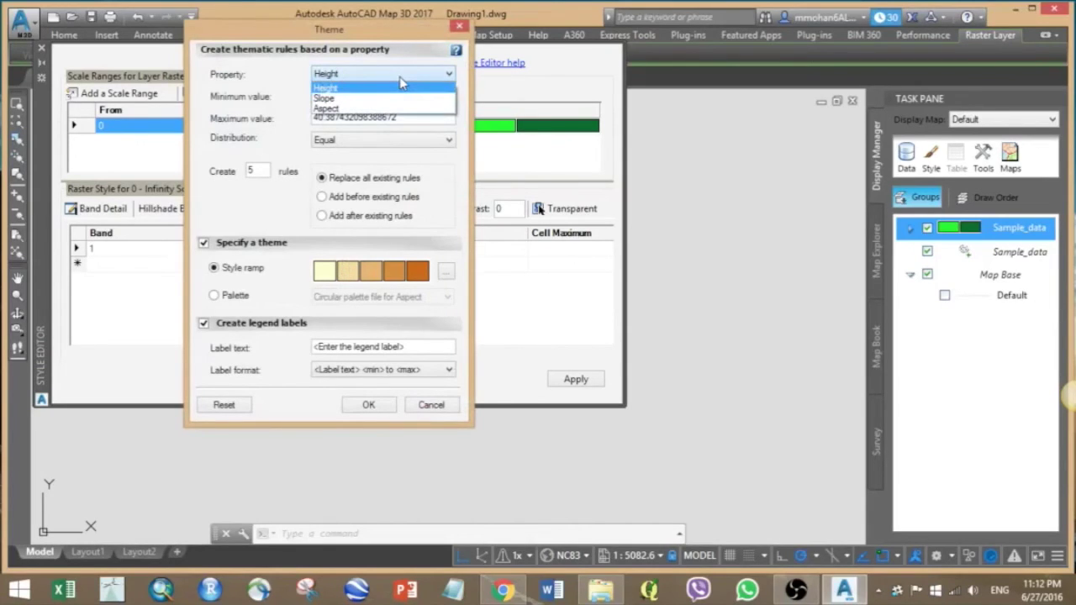
left_click(402, 84)
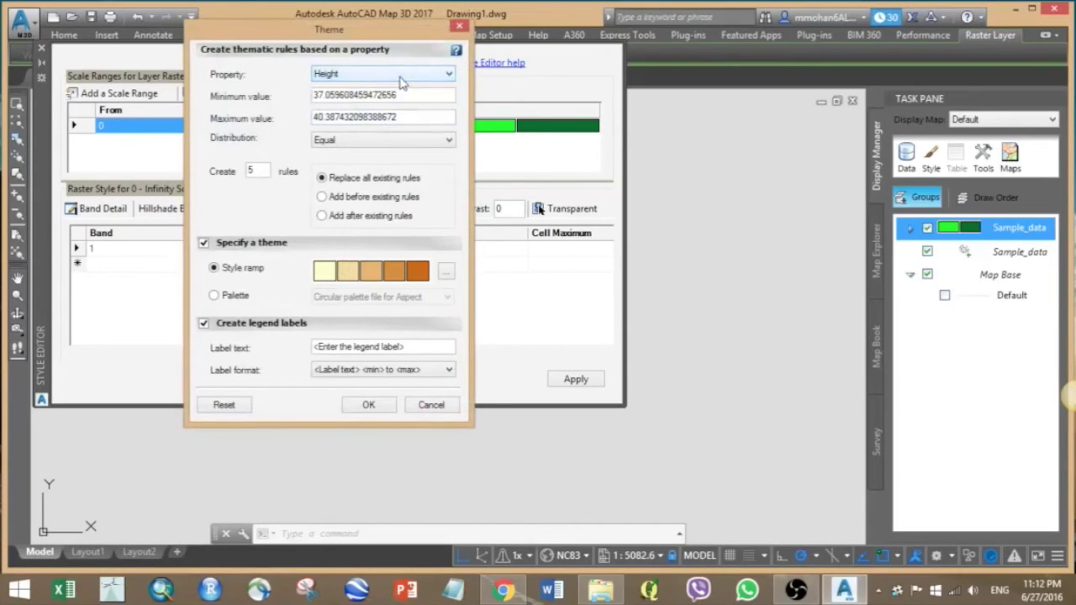
left_click(216, 296)
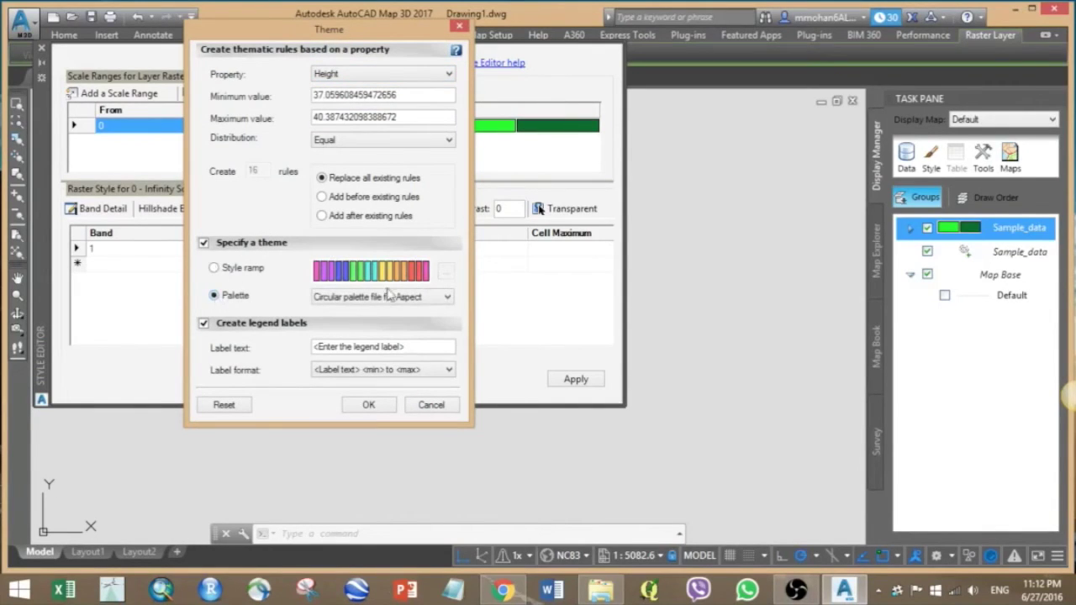
left_click(409, 299)
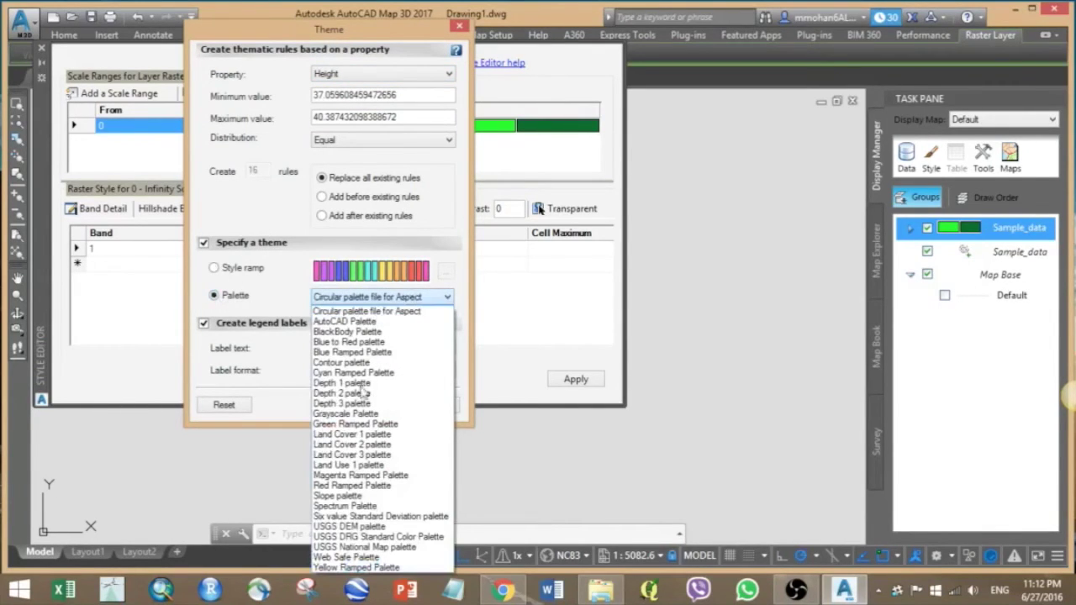
left_click(344, 548)
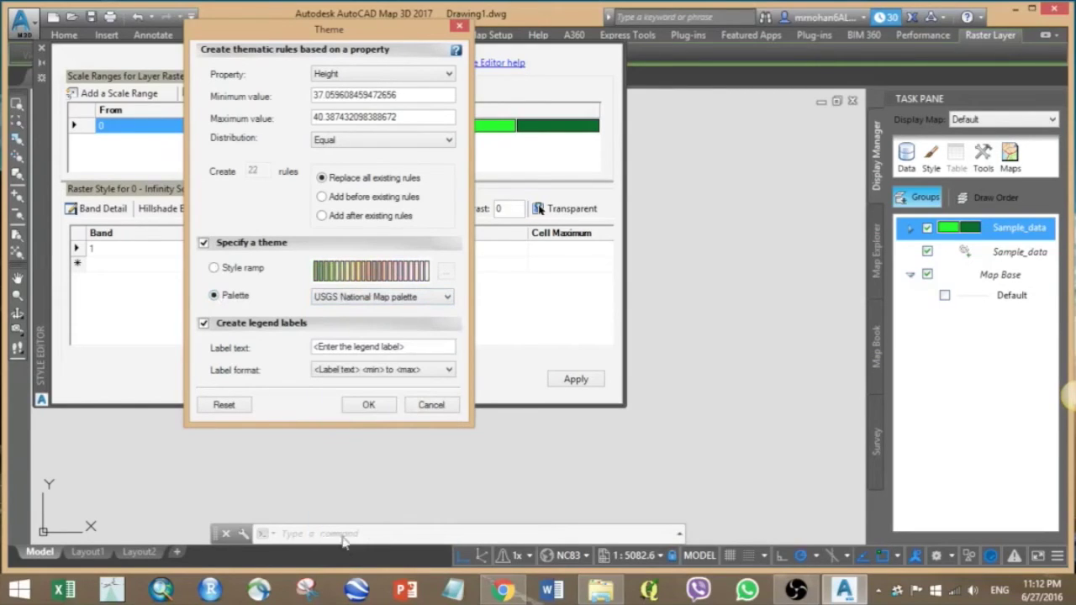
left_click(368, 405)
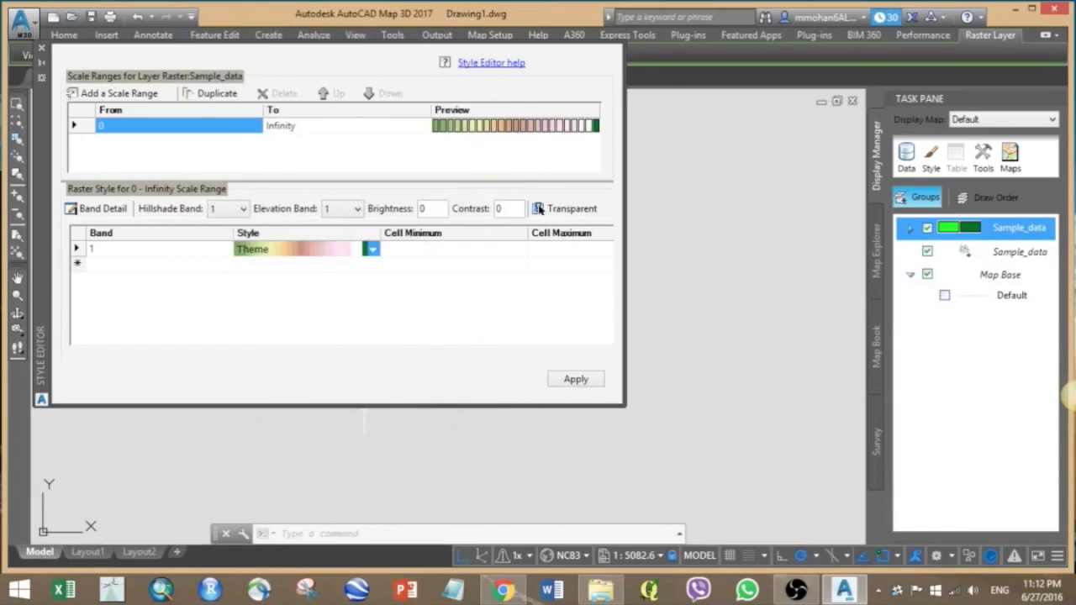
left_click(573, 380)
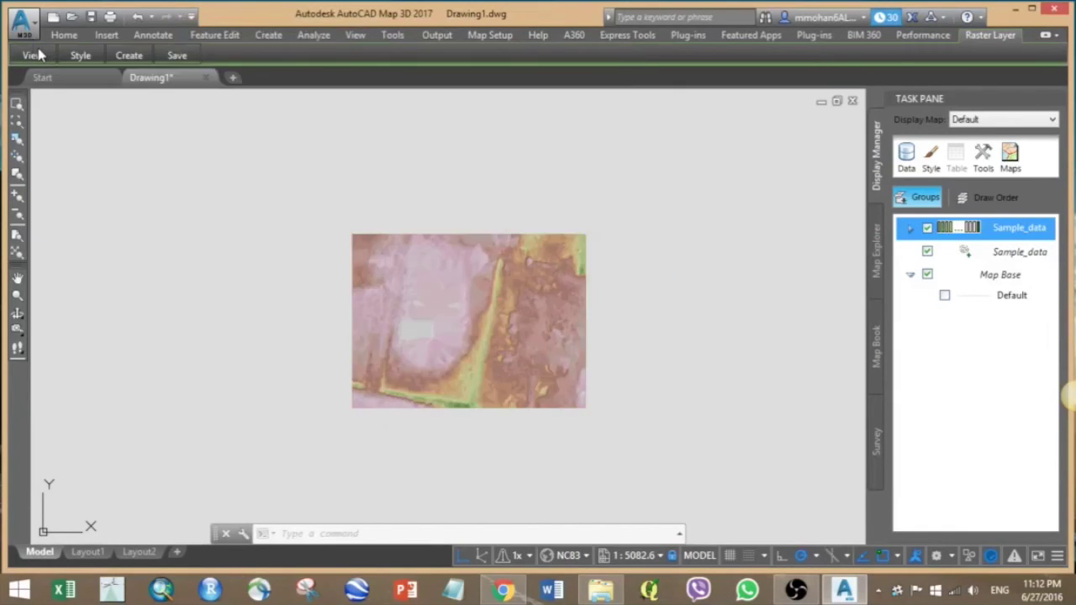
left_click(41, 49)
mouse_move(39, 54)
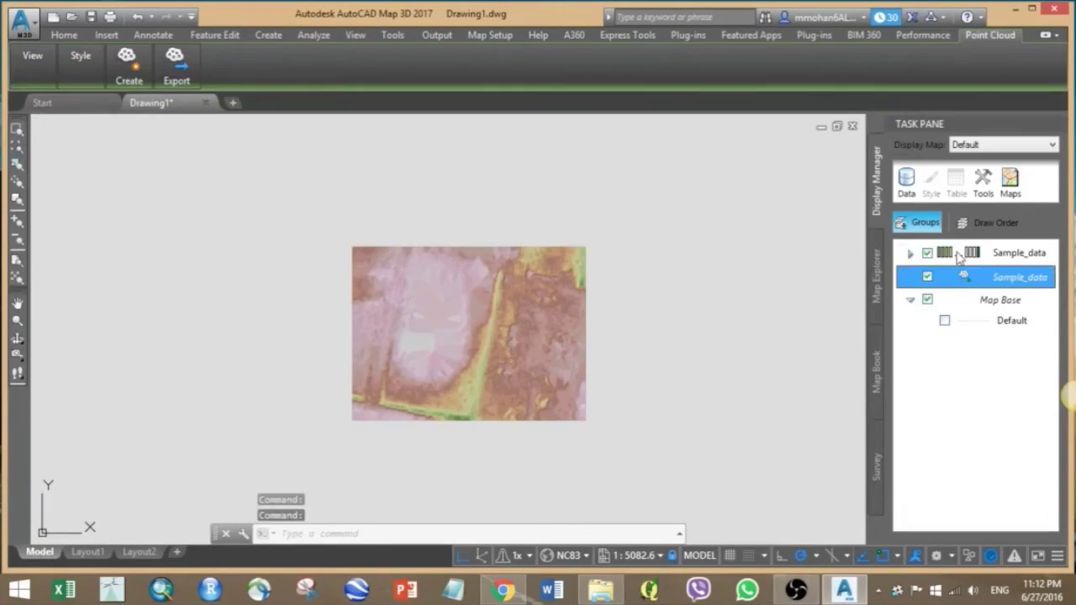
Move the point cloud layer above the surface, then orbit and zoom out to see both in 3D.
left_click_drag(945, 258, 944, 256)
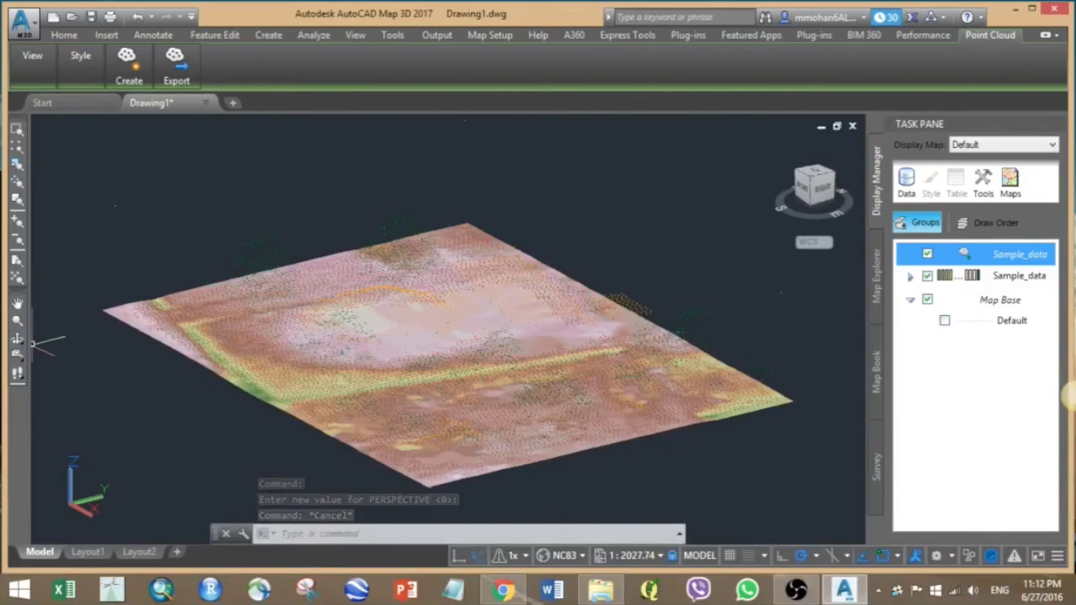
left_click(16, 339)
left_click_drag(401, 333, 401, 332)
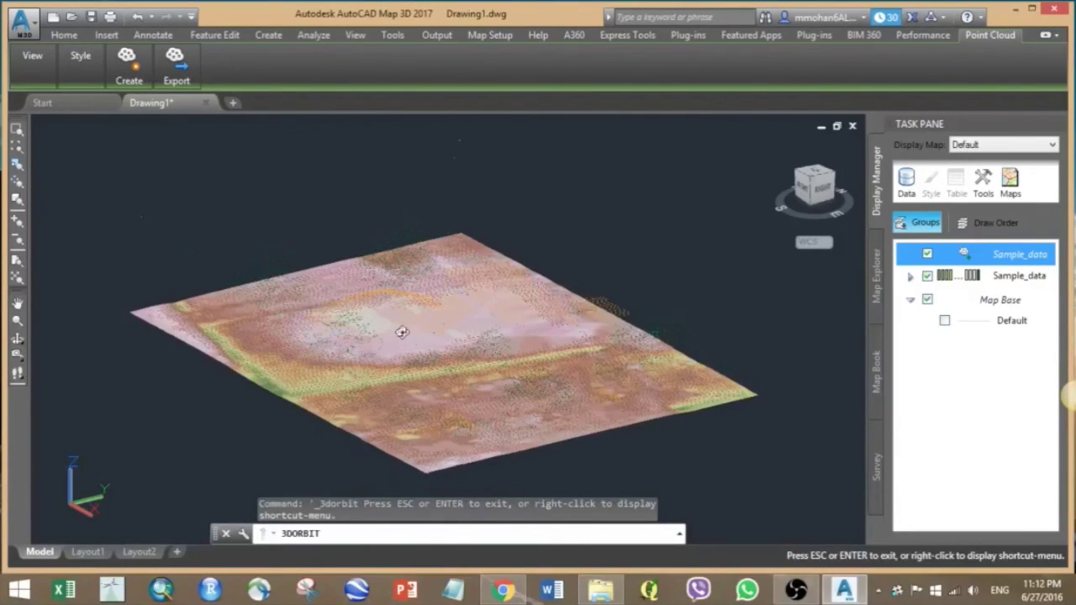
scroll(402, 332, "down", 5)
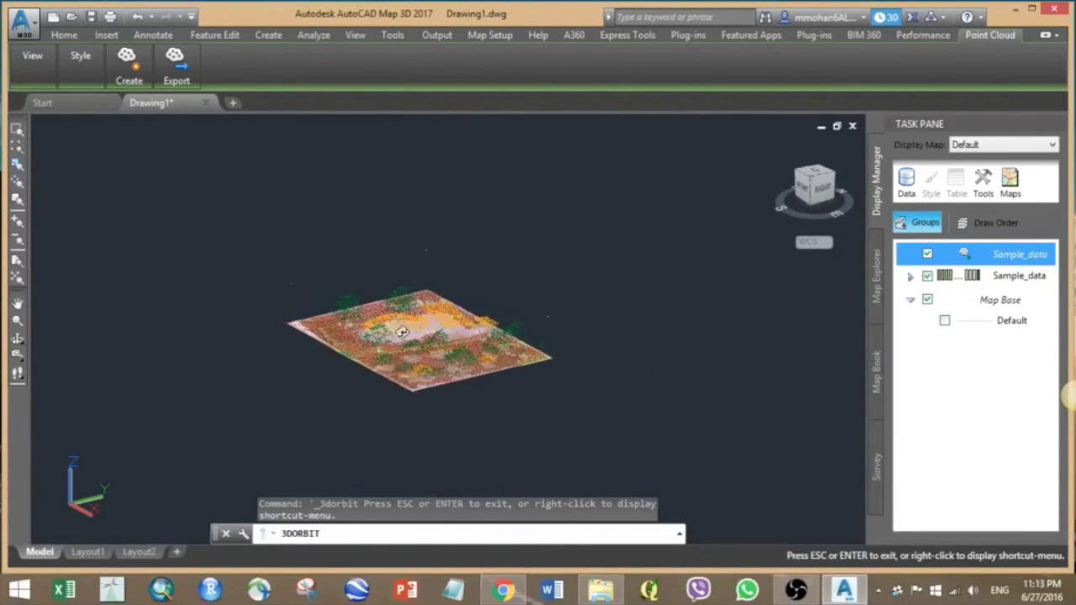